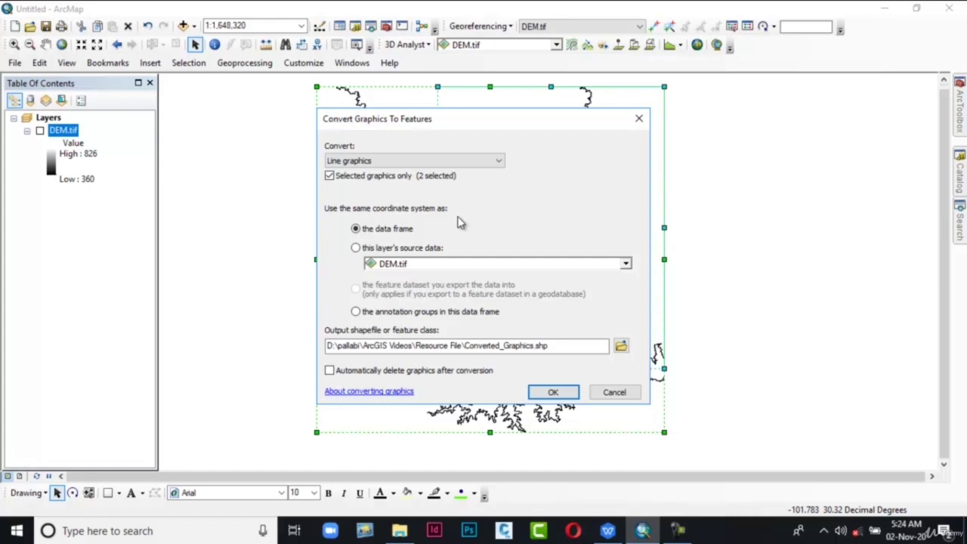
Convert the selected line graphics to Converted_Graphics.shp using the data frame's coordinate system, adding the result to the map as a layer.
left_click(502, 165)
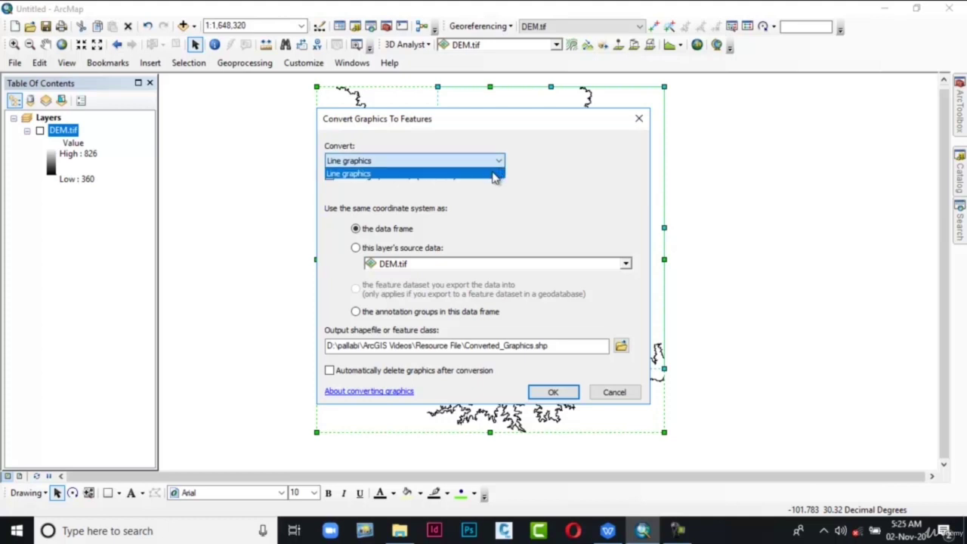
left_click(494, 175)
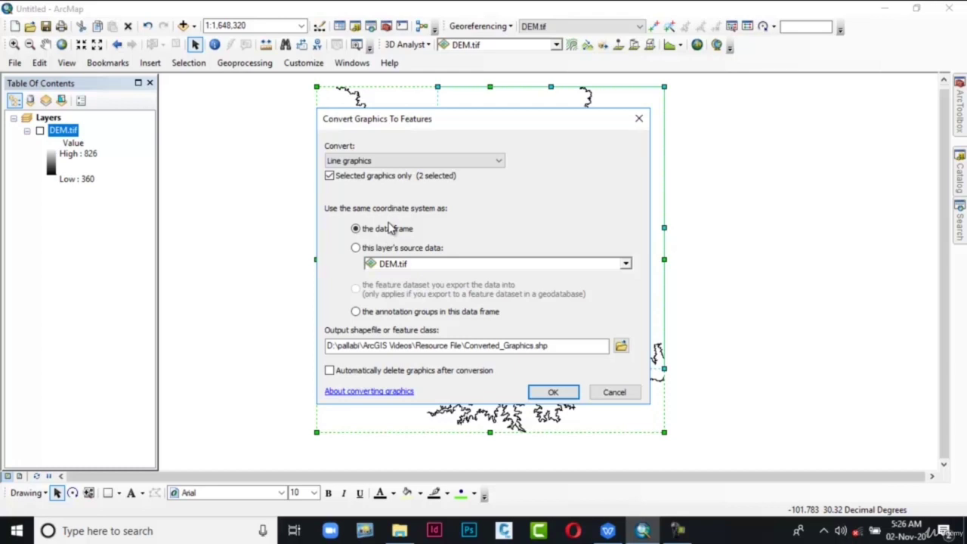
left_click(356, 248)
left_click(626, 265)
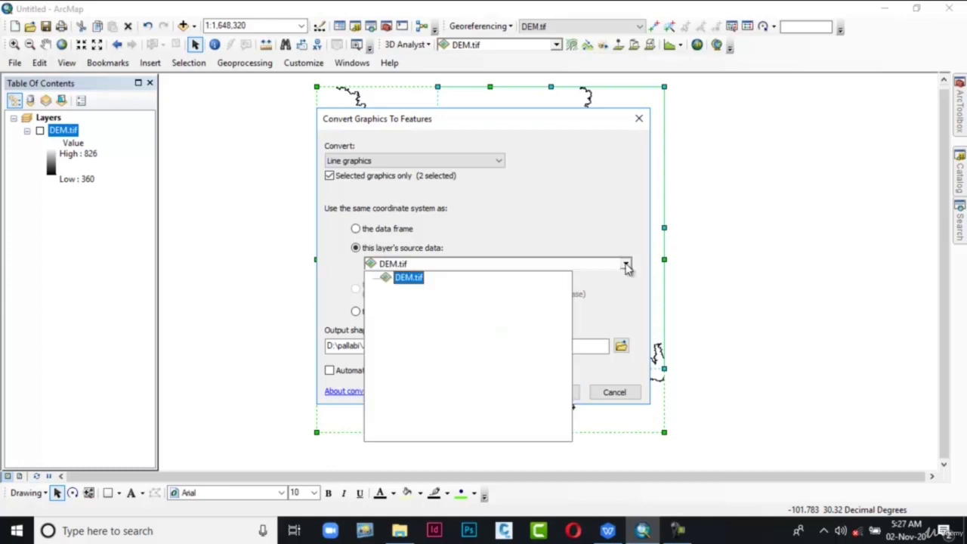
left_click(499, 300)
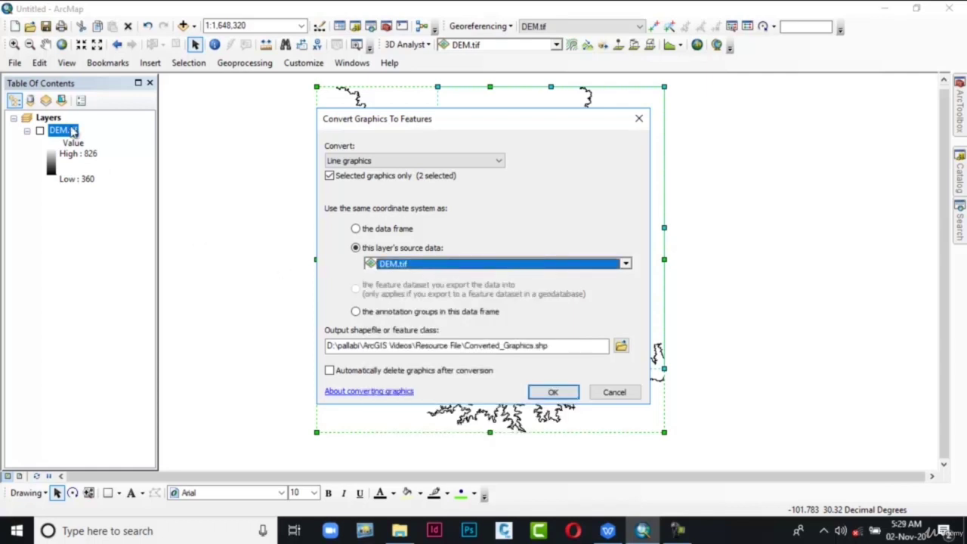
left_click(355, 229)
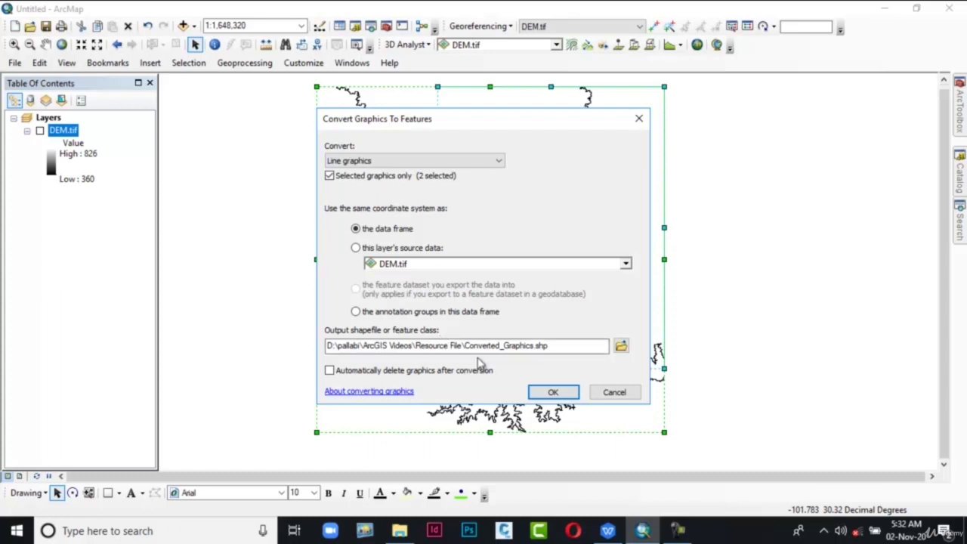
left_click(553, 392)
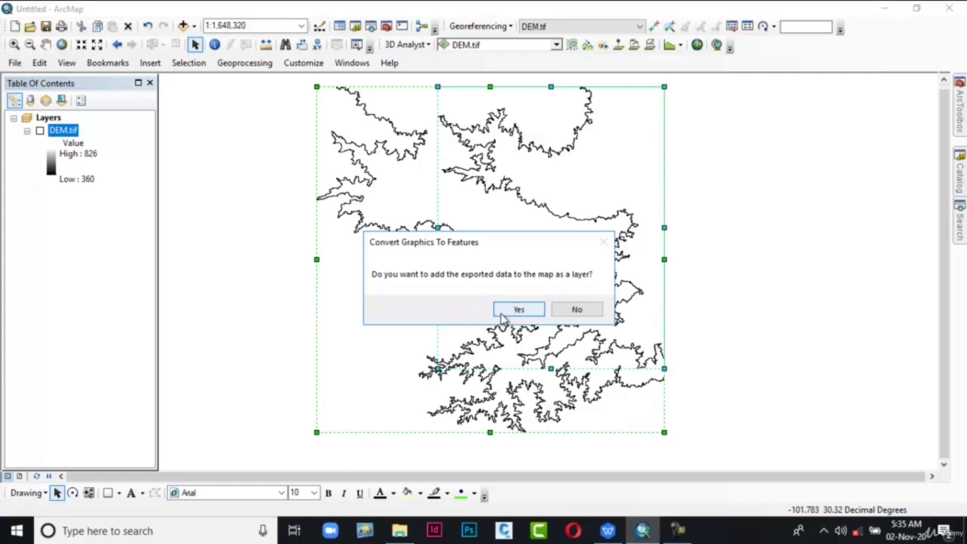
left_click(503, 310)
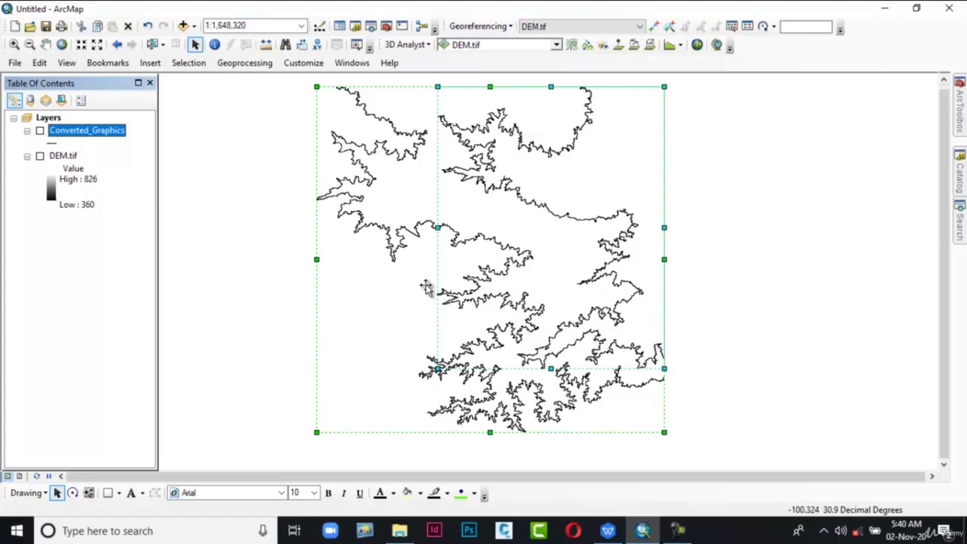
Delete the selected contour graphics from the map and turn on the Converted_Graphics layer.
right_click(456, 237)
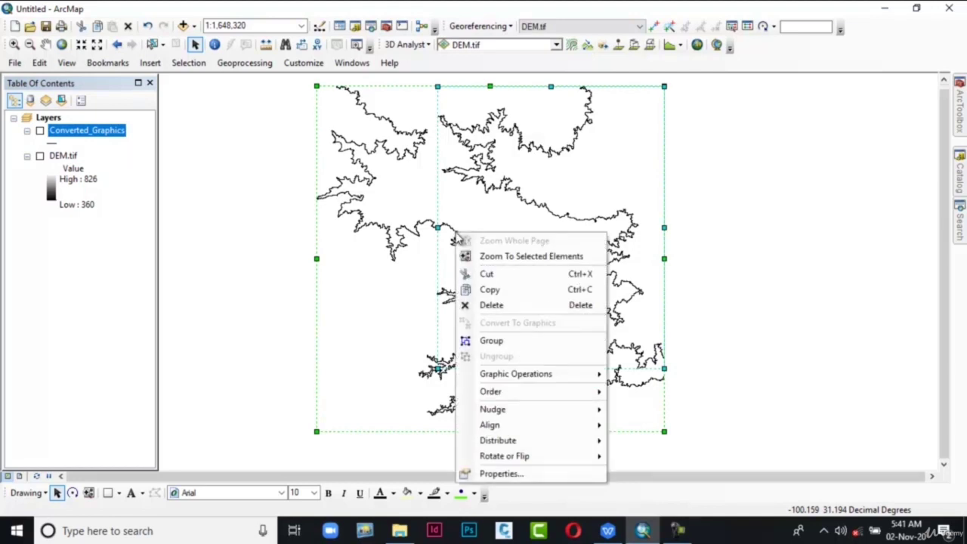
left_click(461, 305)
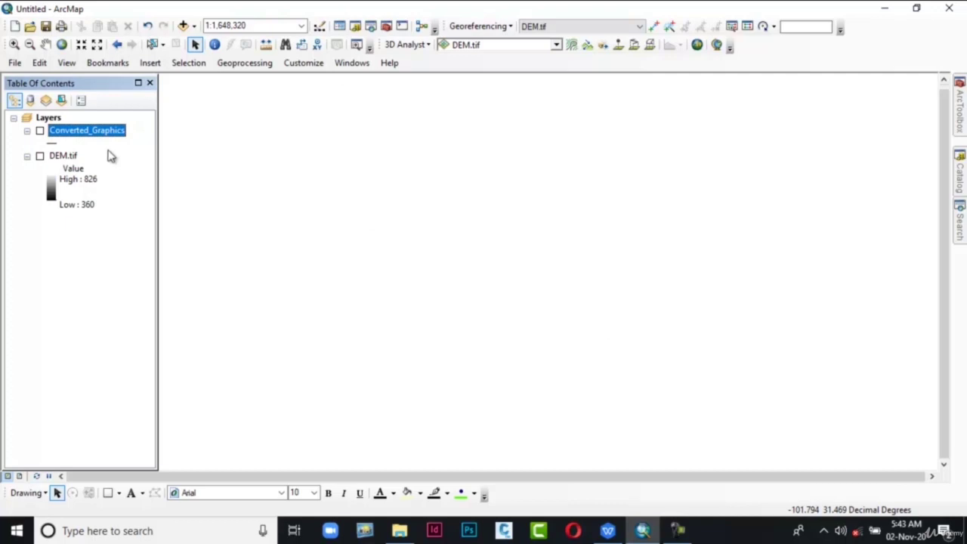
left_click(40, 132)
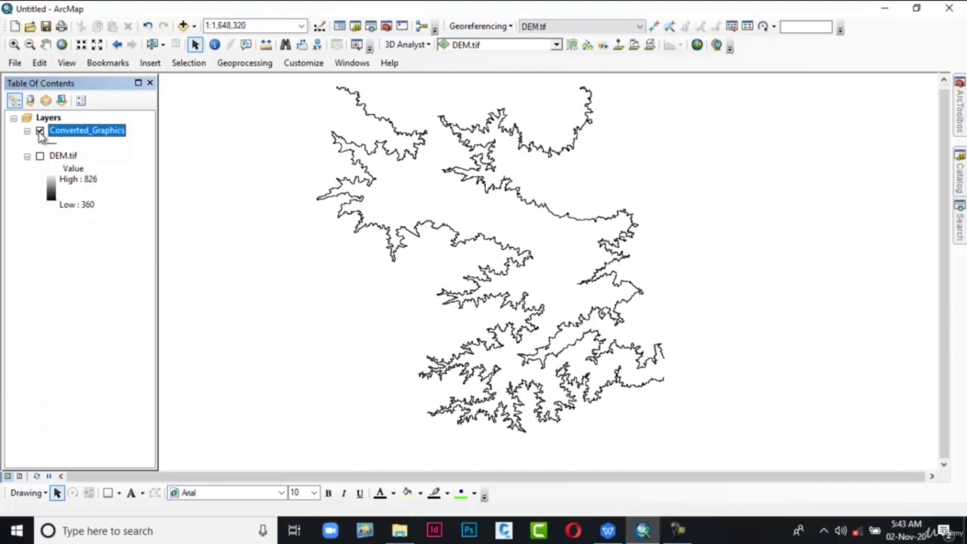
Examine the Name values of both polylines in the Converted_Graphics attribute table, closing the table when done.
right_click(102, 136)
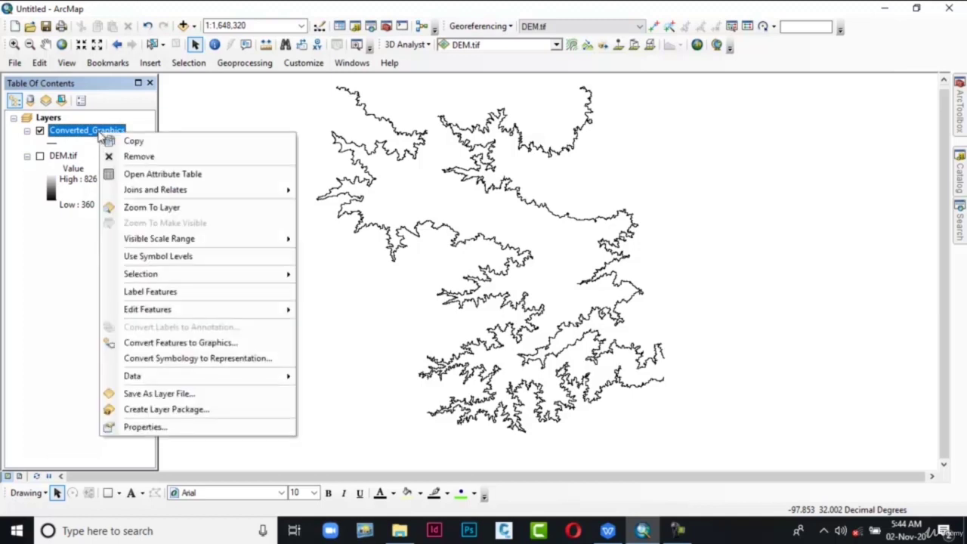
left_click(105, 176)
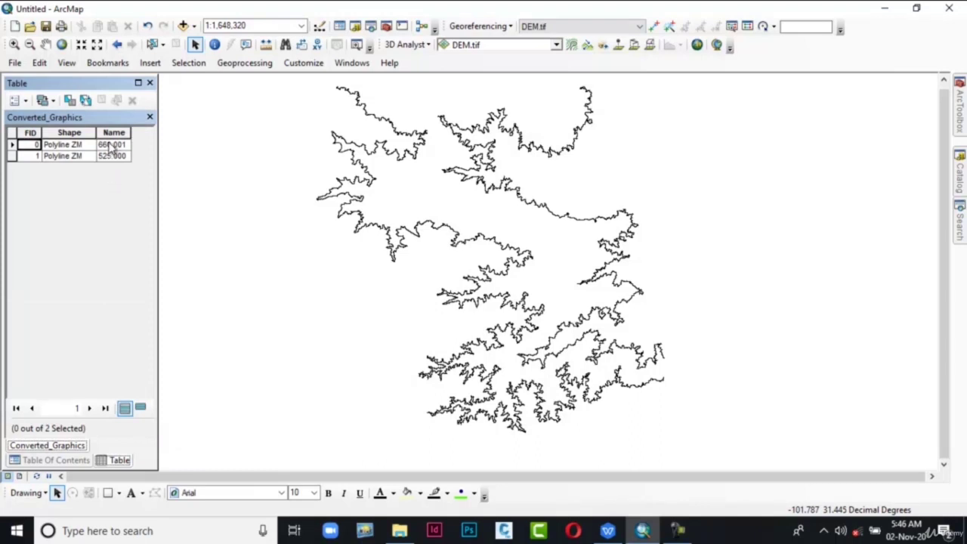
left_click(110, 145)
left_click(112, 157)
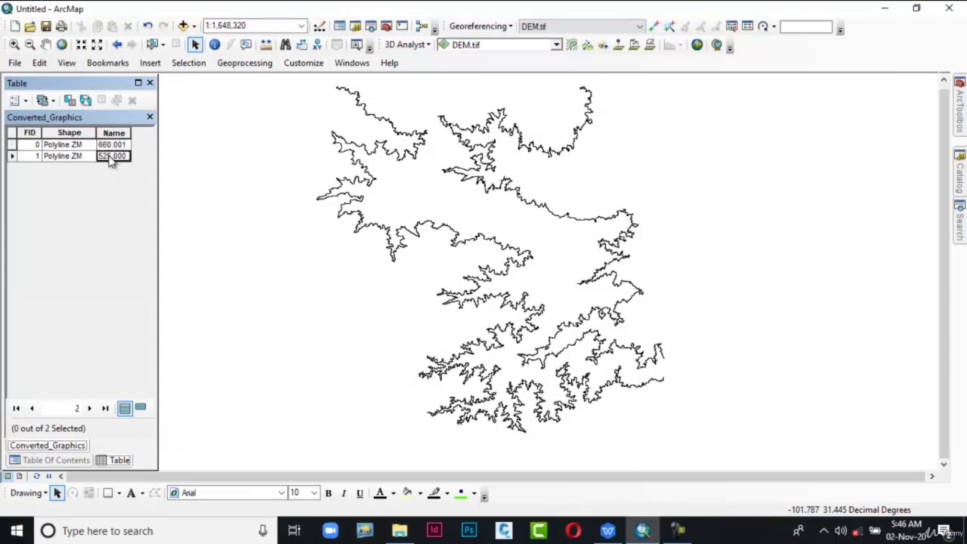
left_click(151, 117)
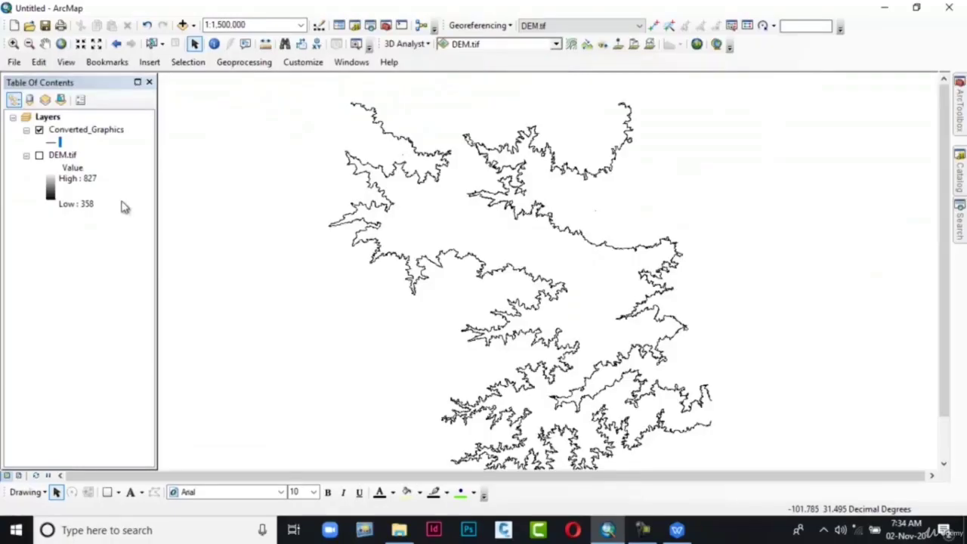
Turn off the Converted_Graphics layer and display the DEM.tif raster instead.
left_click(39, 130)
left_click(41, 155)
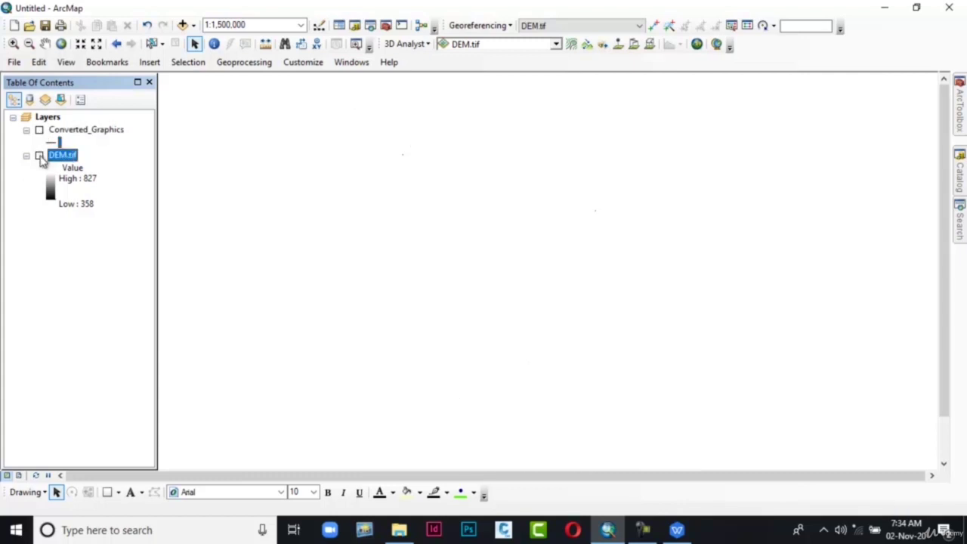
left_click(39, 156)
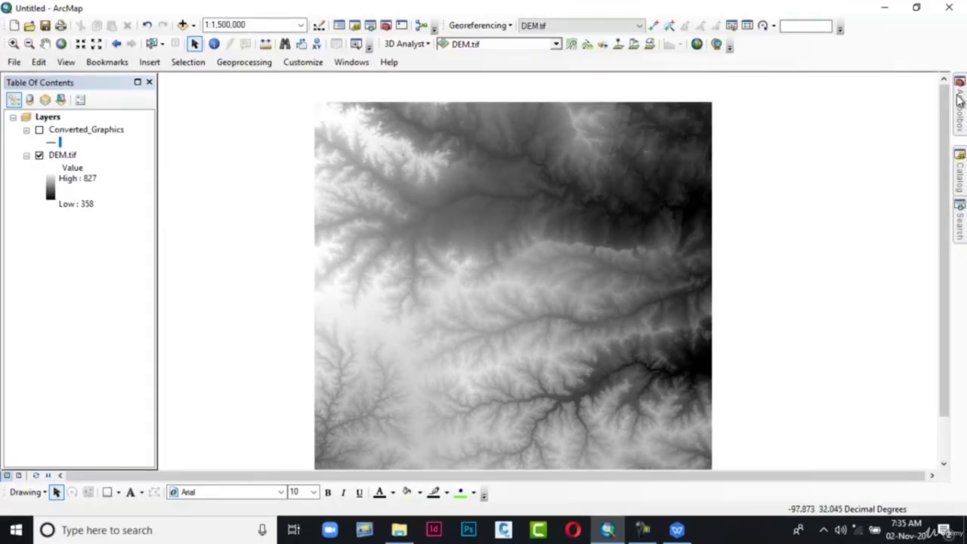
Start the Contour tool from the 3D Analyst Raster Surface toolset with DEM.tif as the input raster.
mouse_move(960, 98)
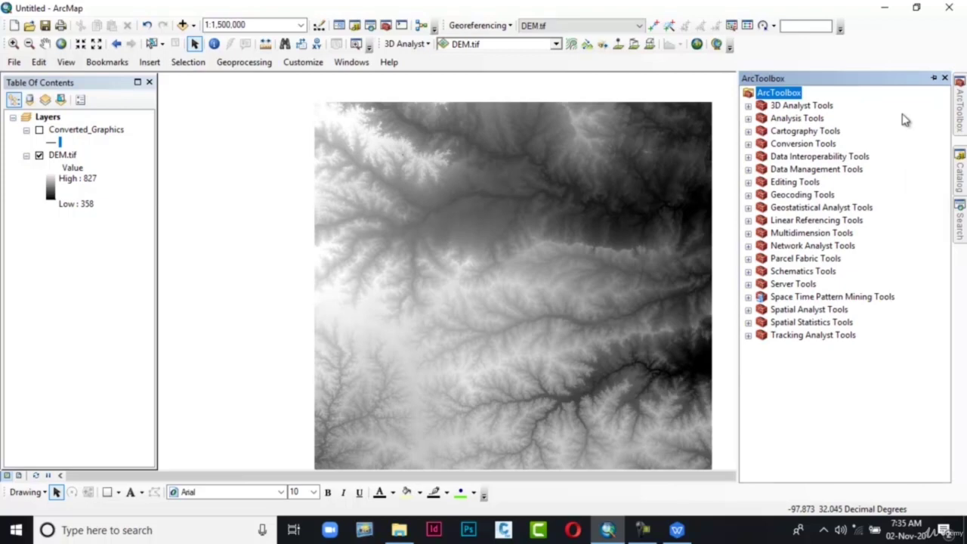
left_click(748, 107)
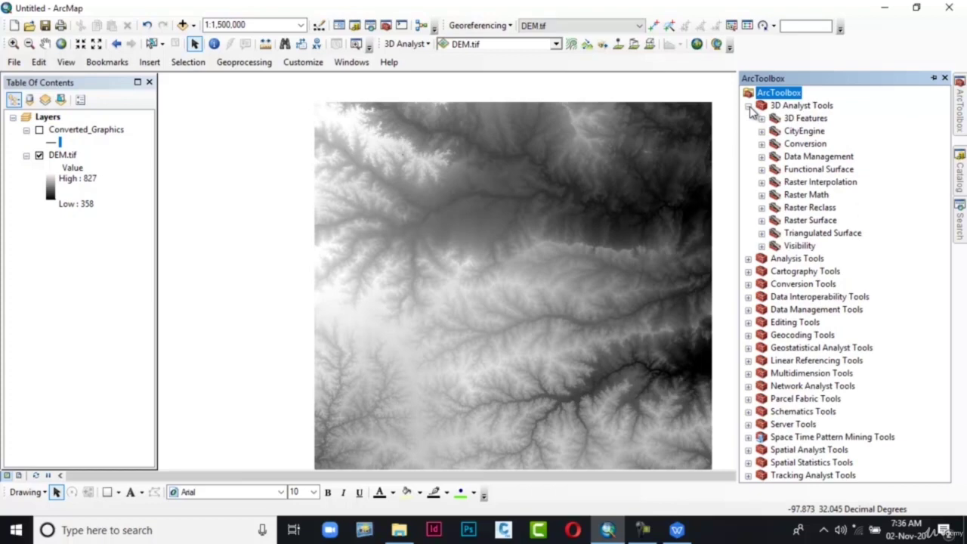
left_click(761, 220)
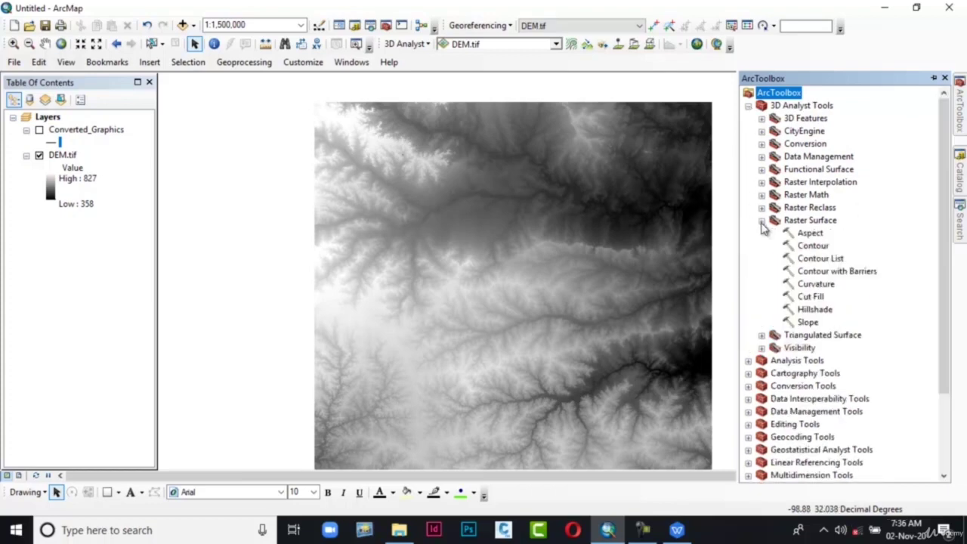
double_click(793, 247)
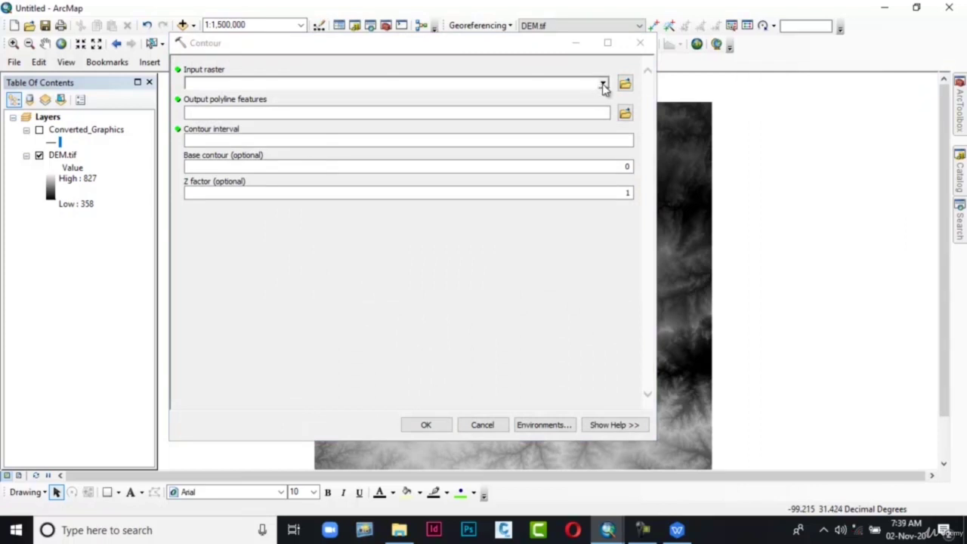
left_click(603, 83)
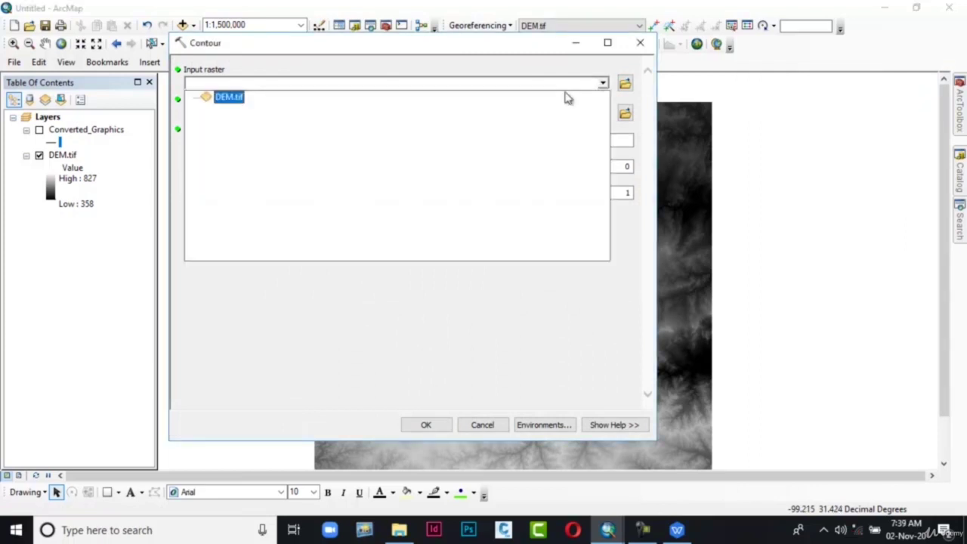
left_click(238, 97)
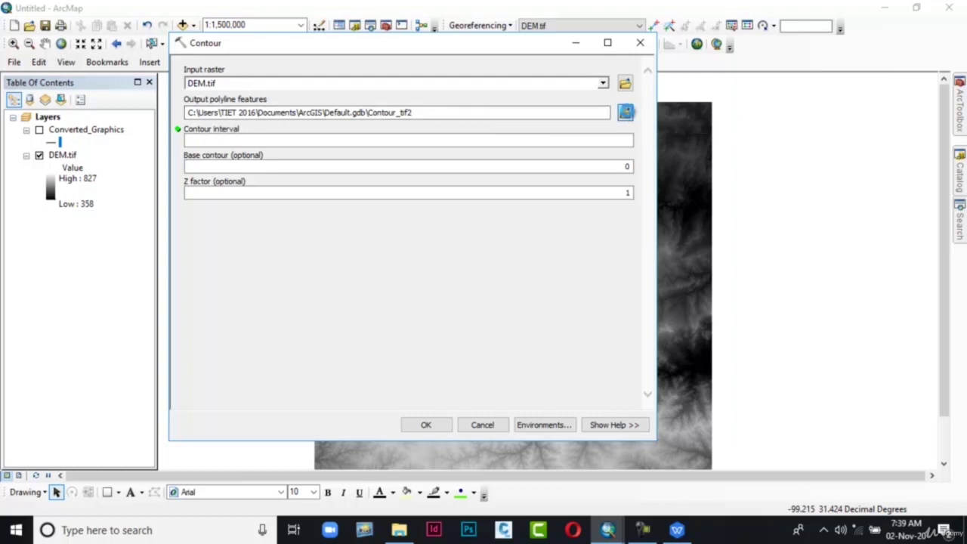
Set the output polyline features to a shapefile named Contour in the Contour folder.
left_click(625, 112)
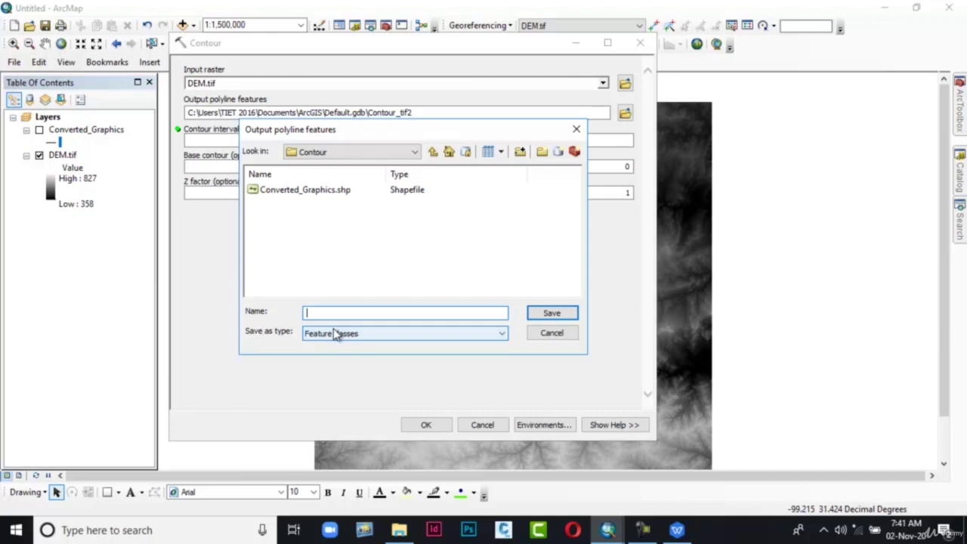
type("Contour")
left_click(554, 314)
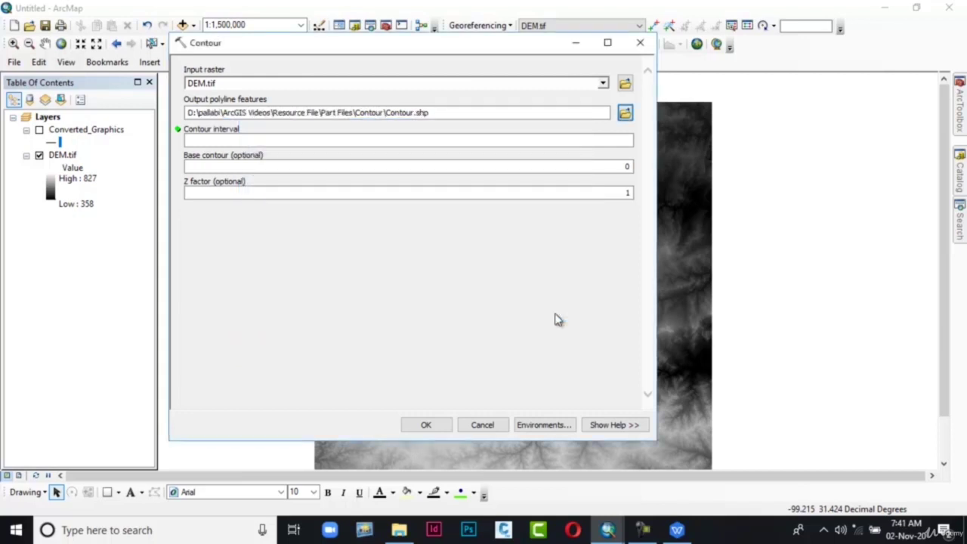
Set the contour interval to 20 and run the Contour tool.
left_click(391, 143)
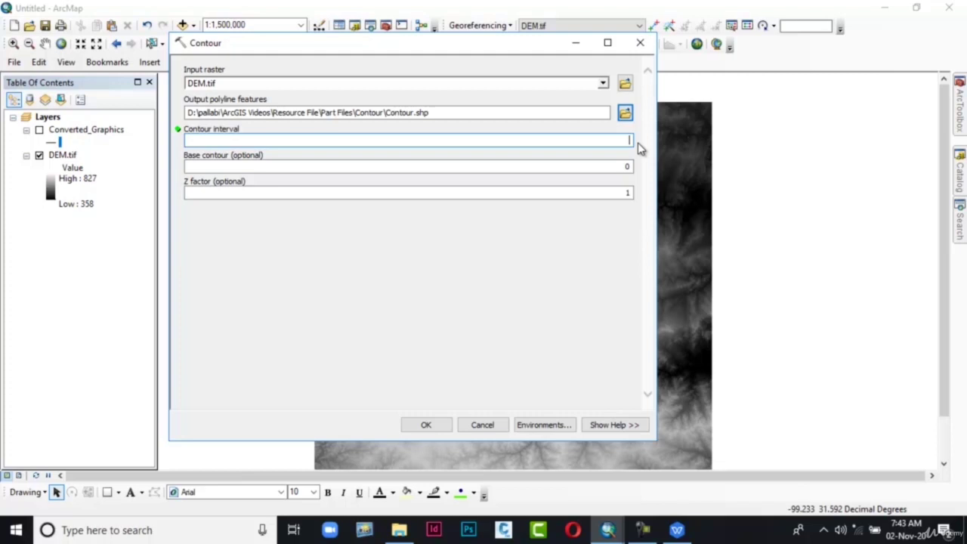
type("20")
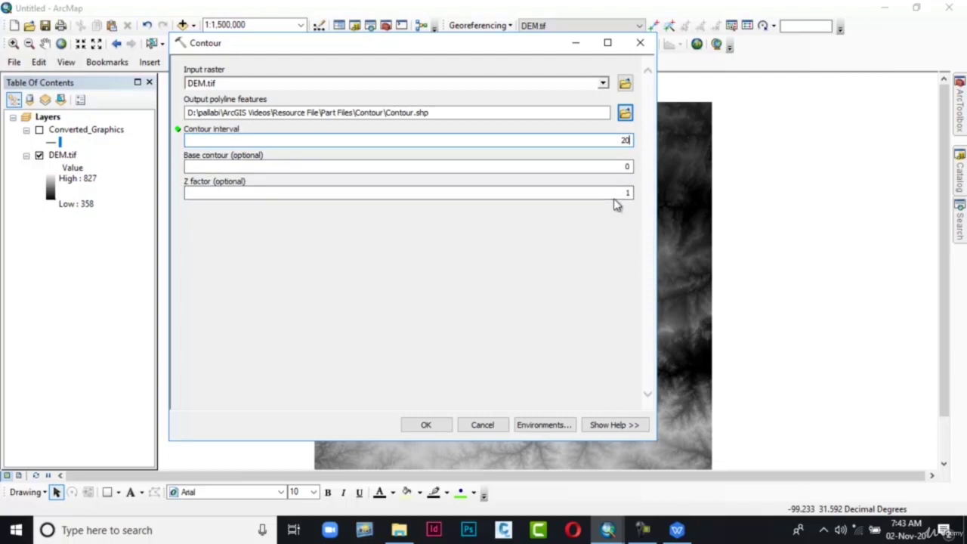
left_click(426, 425)
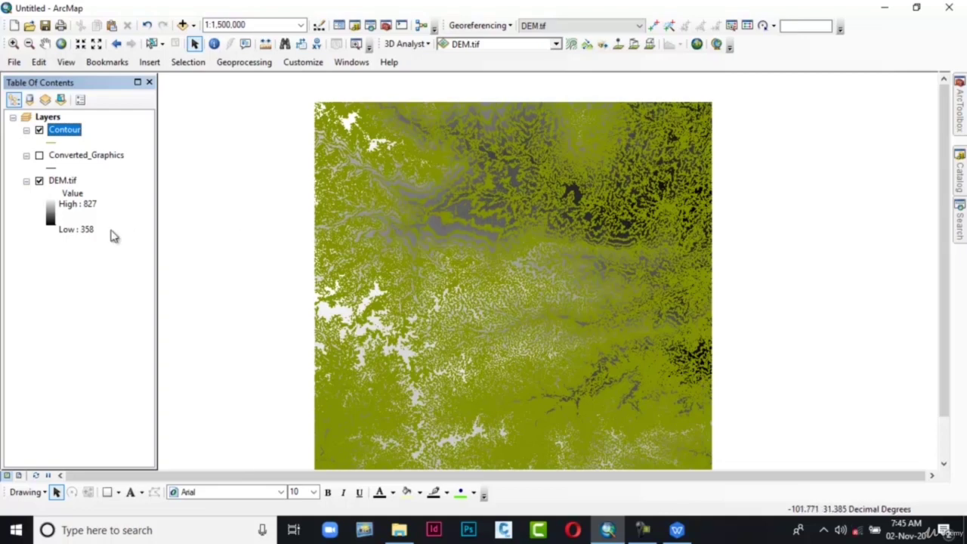
Turn off the DEM.tif layer and inspect the generated contour lines up close.
left_click(40, 182)
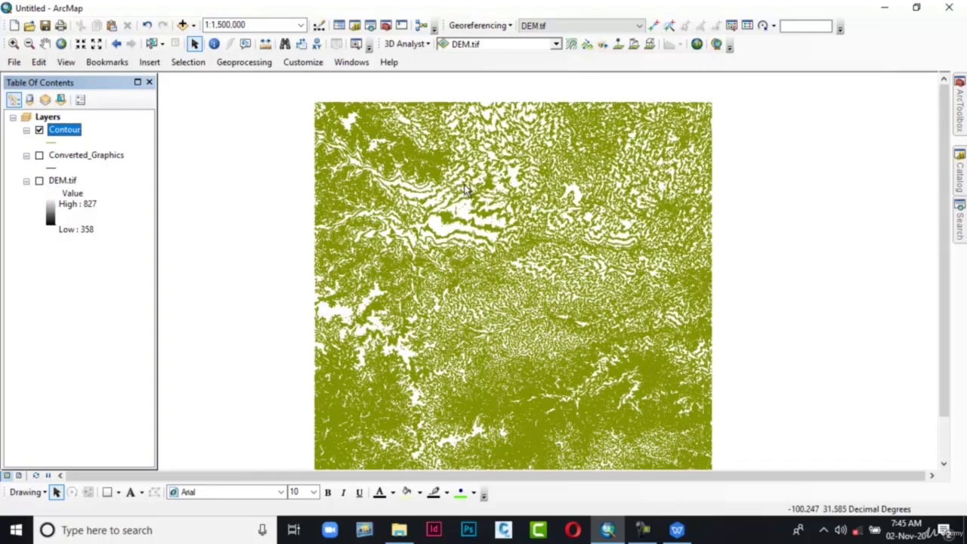
scroll(452, 210, "down", 5)
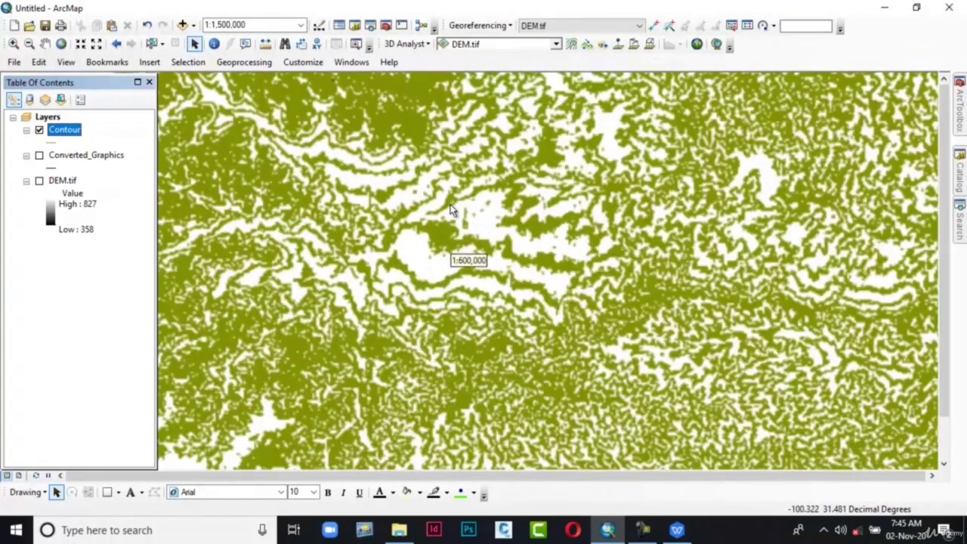
scroll(452, 211, "down", 2)
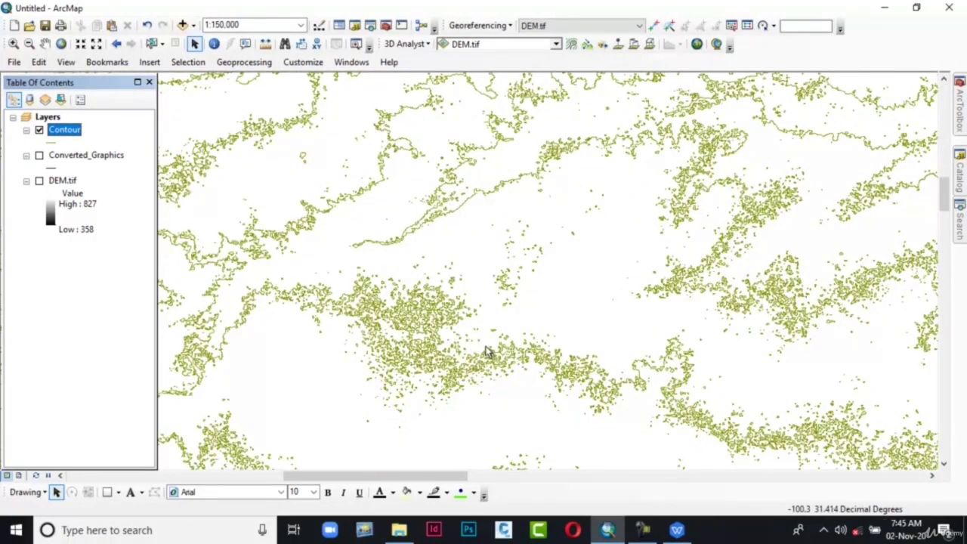
scroll(486, 352, "up", 2)
scroll(386, 371, "up", 3)
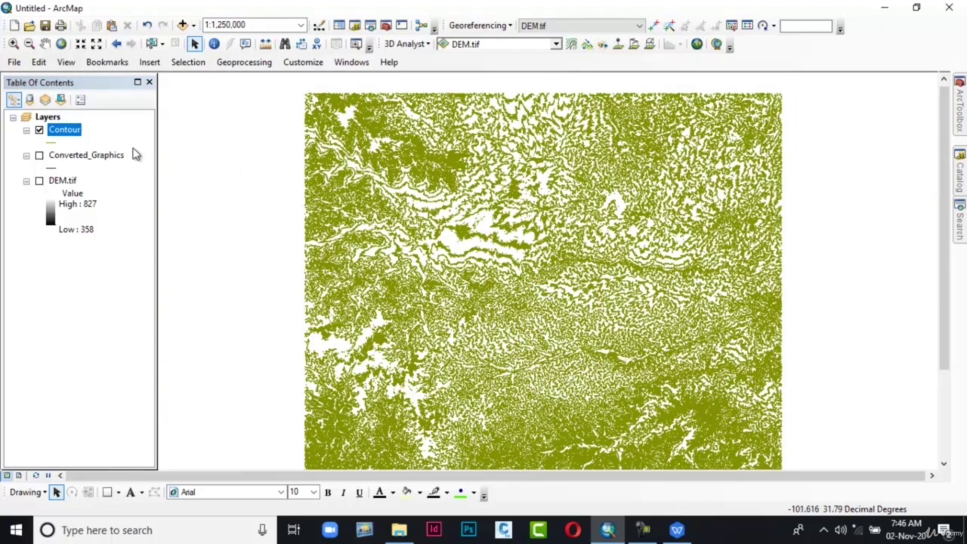
Open the Contour layer's attribute table and review the elevation values in the CONTOUR field.
left_click(62, 130)
right_click(61, 131)
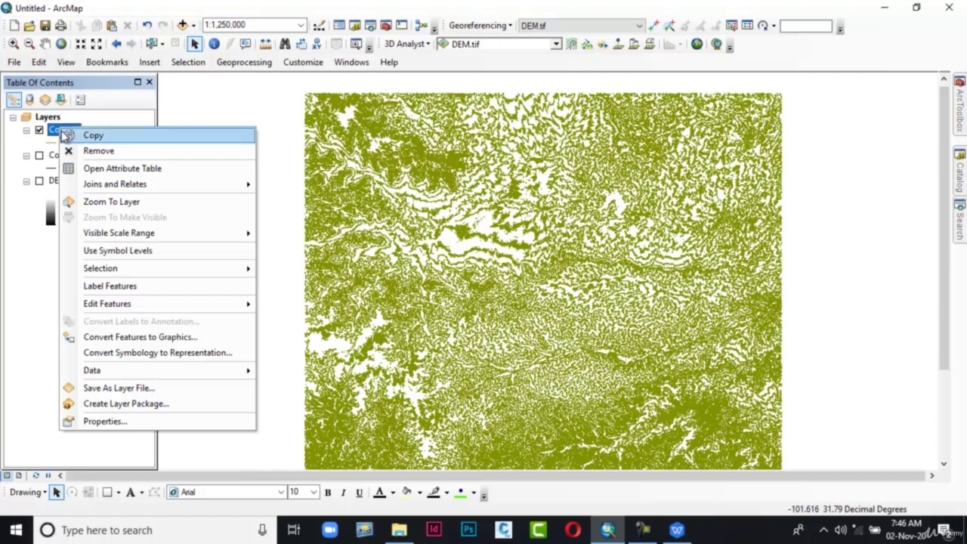
left_click(70, 168)
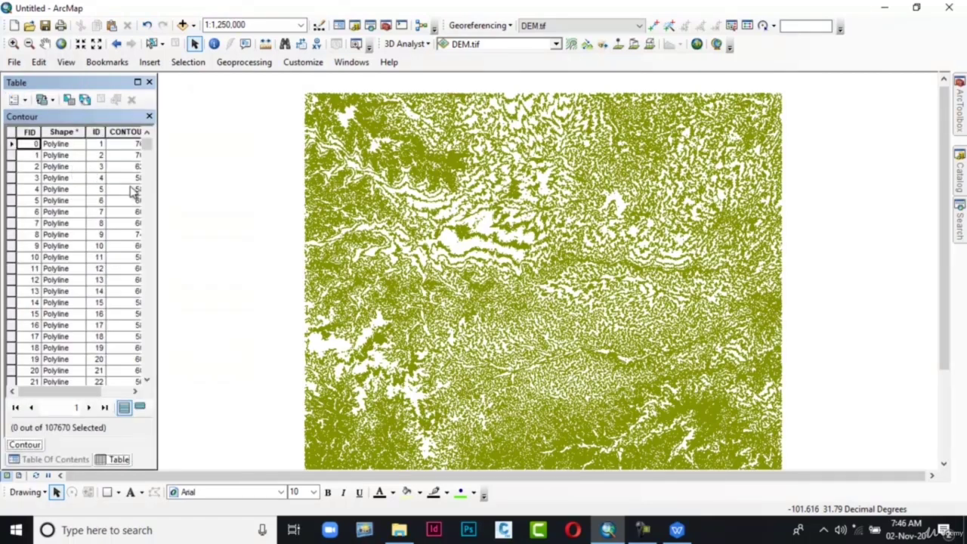
left_click(140, 133)
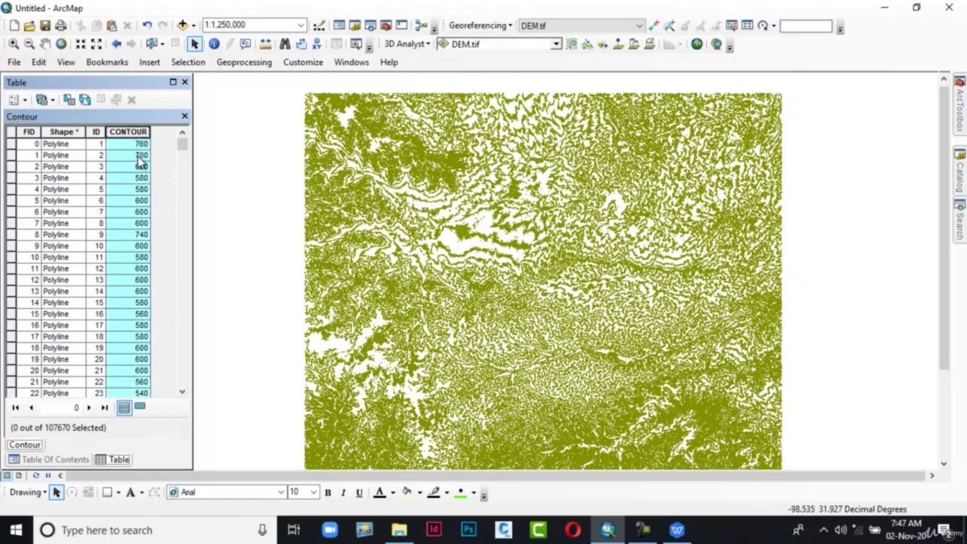
scroll(140, 162, "down", 20)
scroll(140, 163, "down", 7)
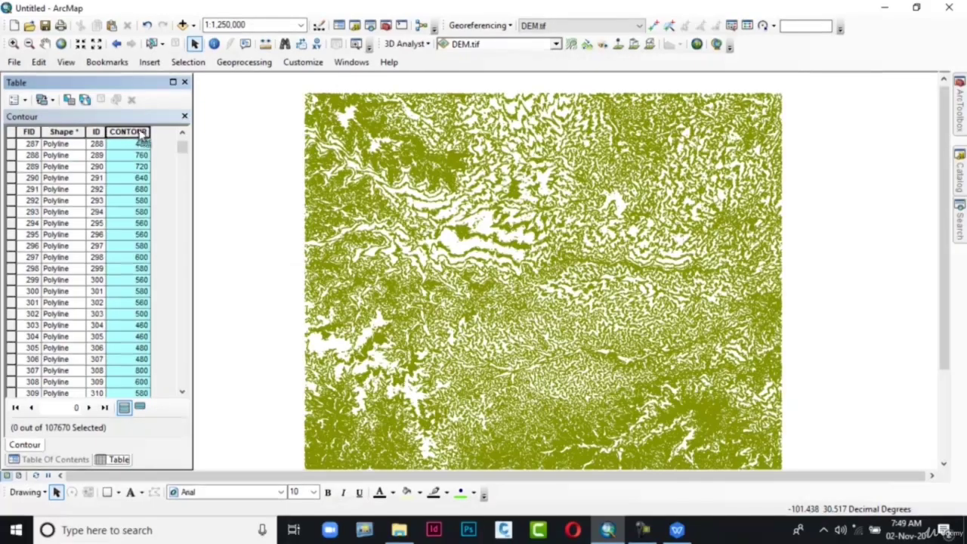
Sort the Contour attribute table ascending by the CONTOUR field, review the elevation values, and close the table.
left_click(138, 132)
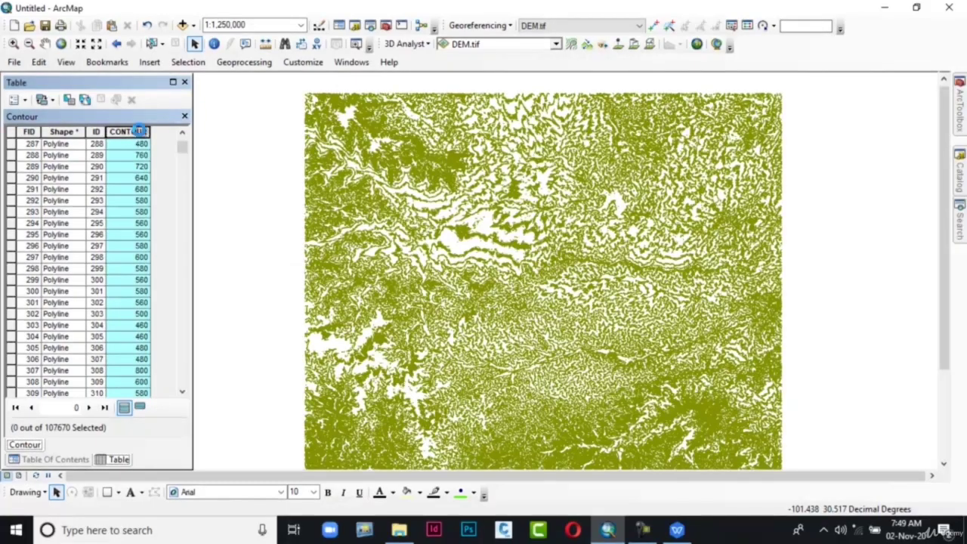
left_click(138, 132)
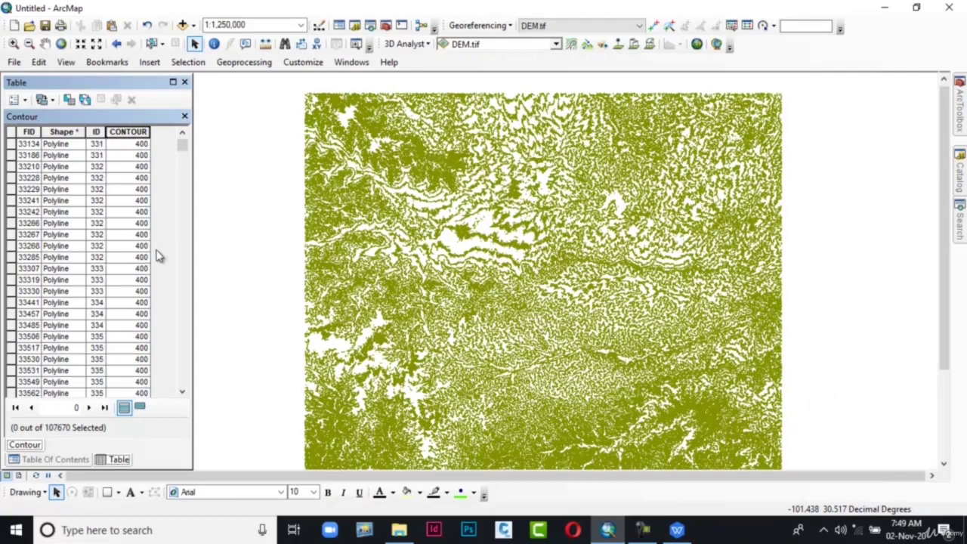
scroll(138, 257, "down", 20)
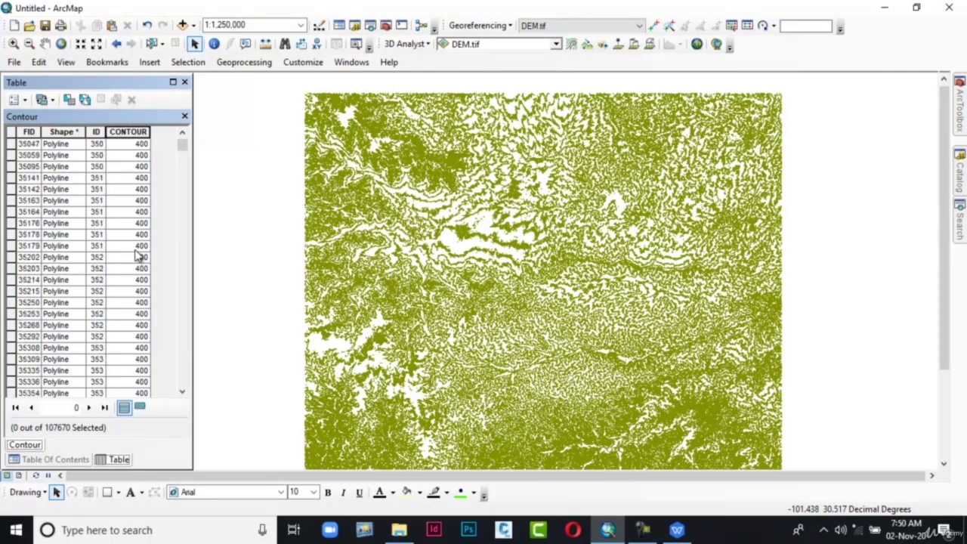
scroll(138, 257, "down", 5)
left_click_drag(183, 144, 186, 248)
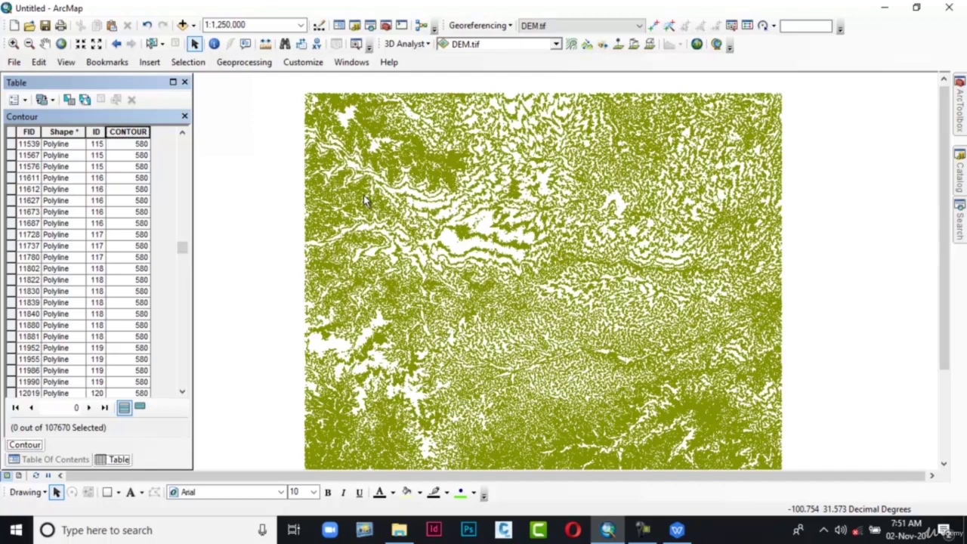
left_click(184, 117)
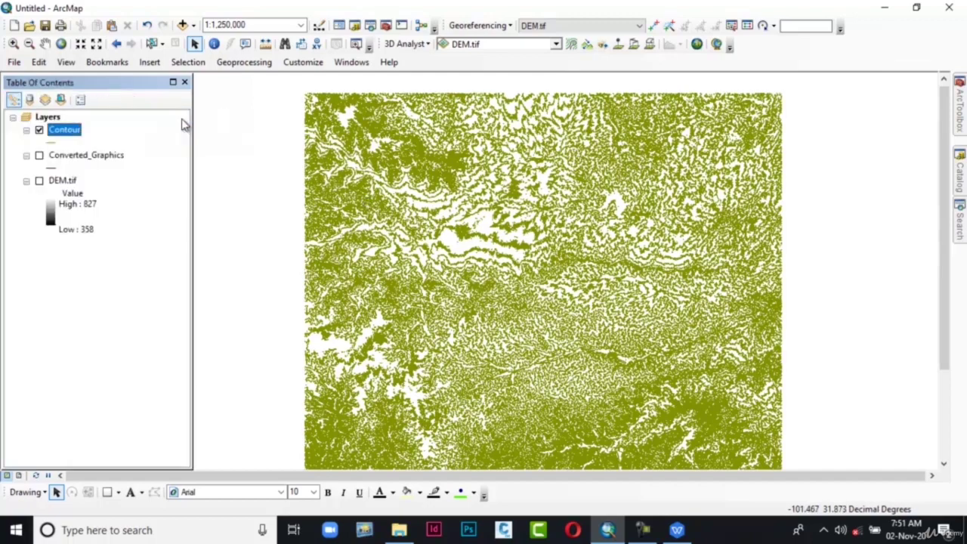
Turn on labels for the Contour layer using CONTOUR as the label field and apply the change.
right_click(81, 138)
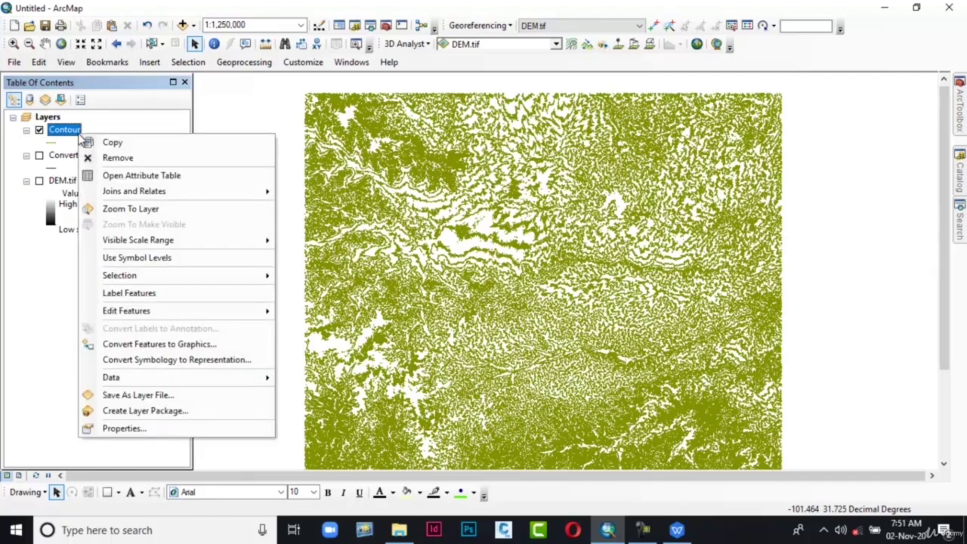
right_click(67, 126)
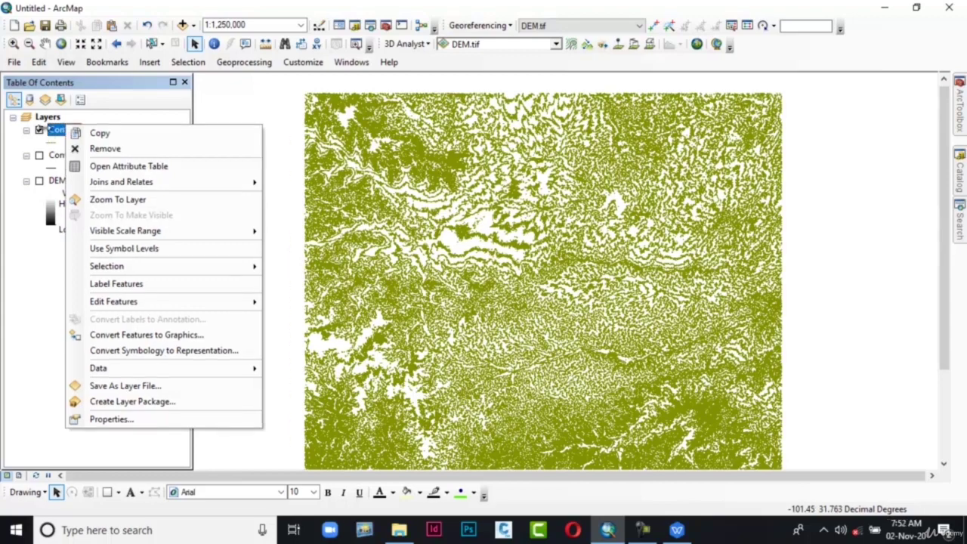
left_click(74, 419)
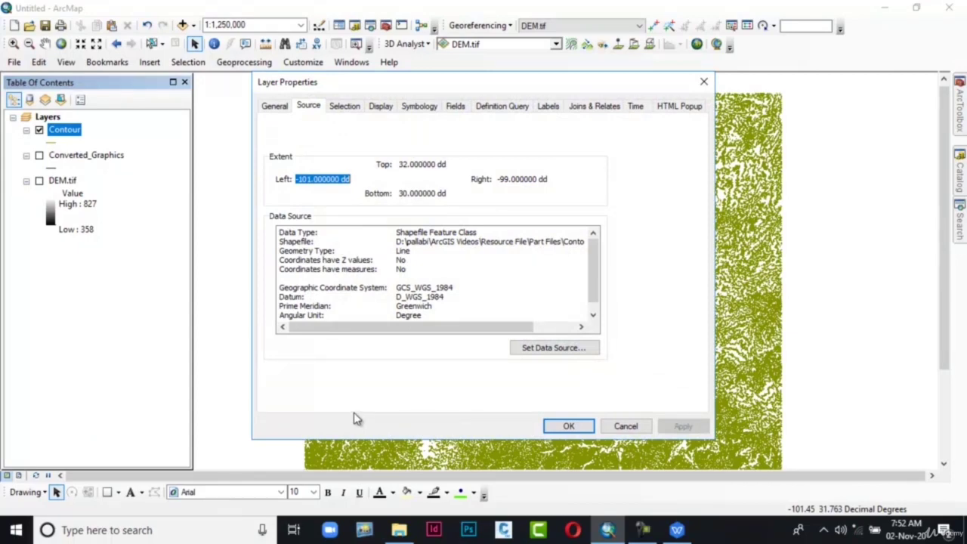
left_click(551, 108)
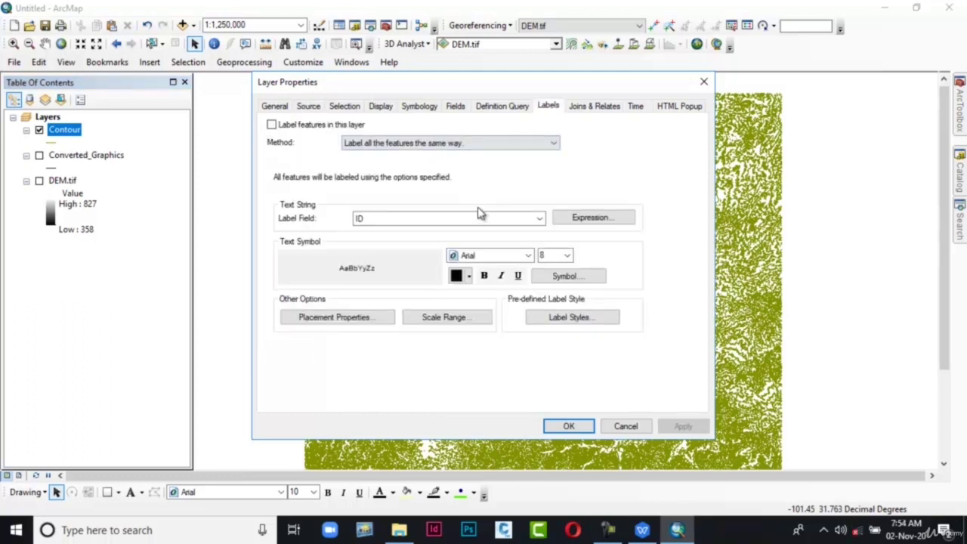
left_click(539, 219)
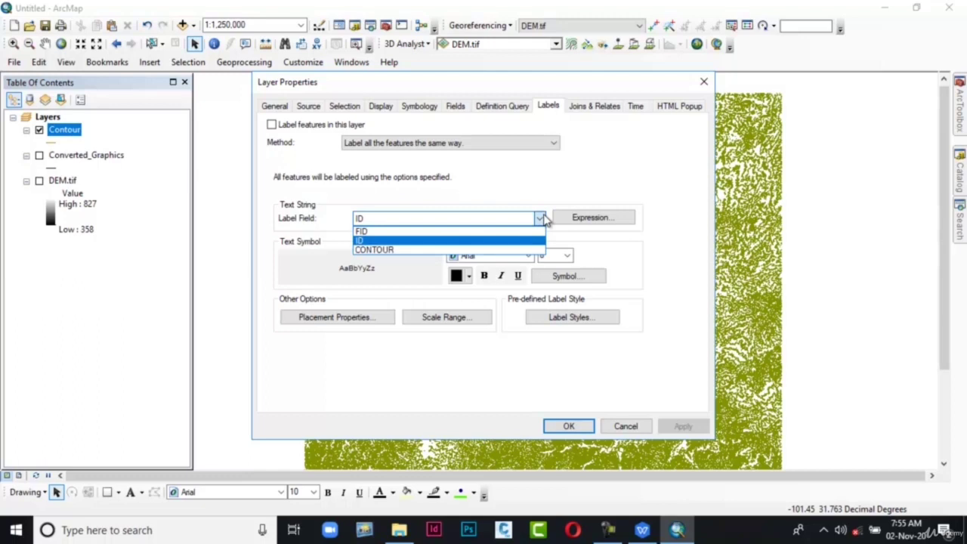
left_click(535, 249)
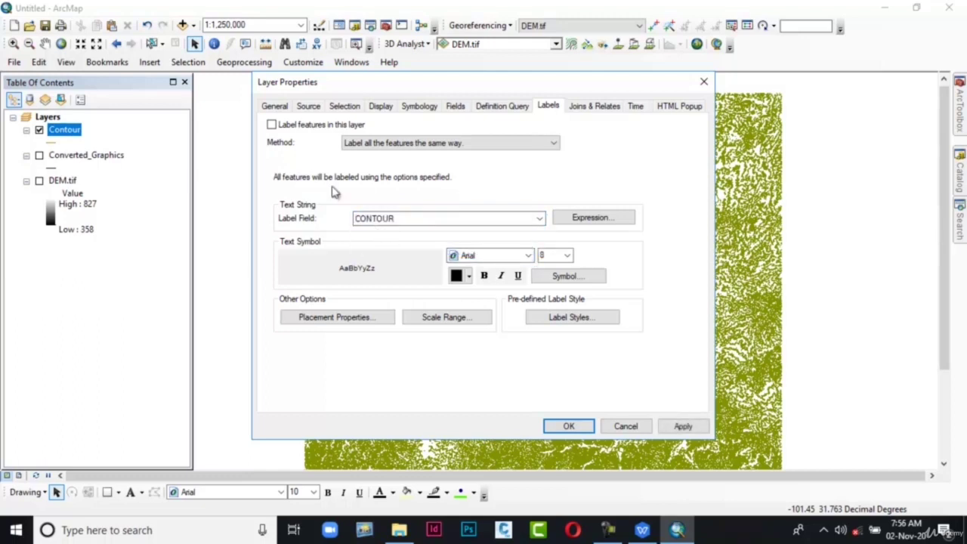
left_click(273, 125)
left_click(682, 427)
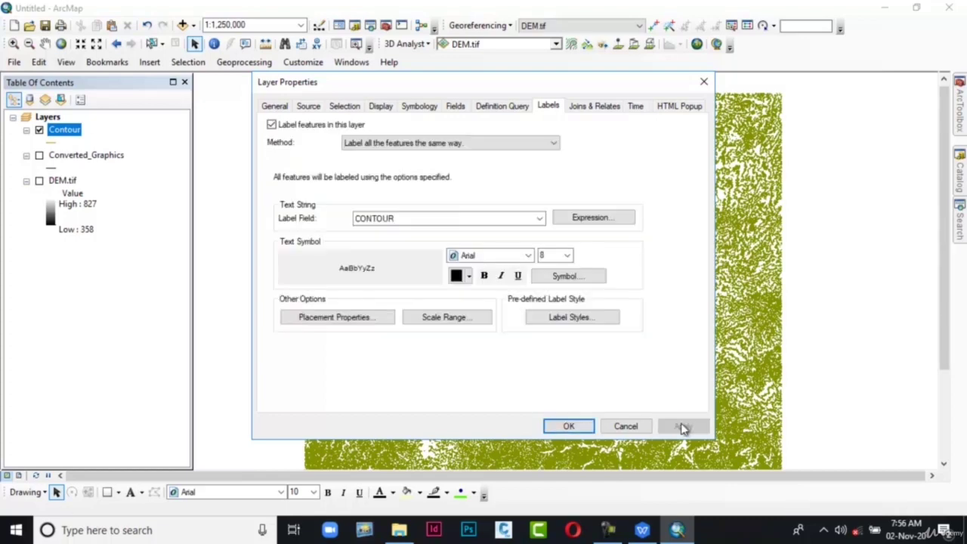
left_click(578, 427)
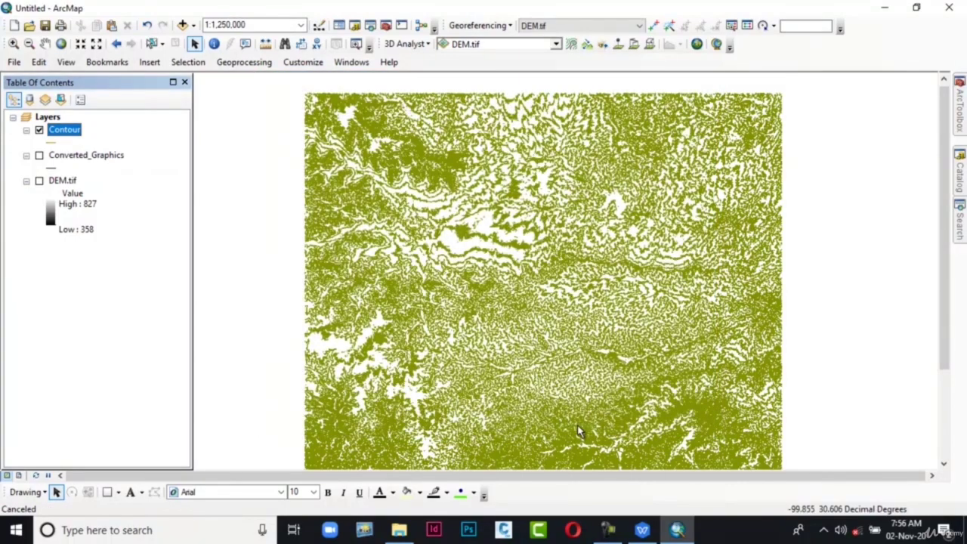
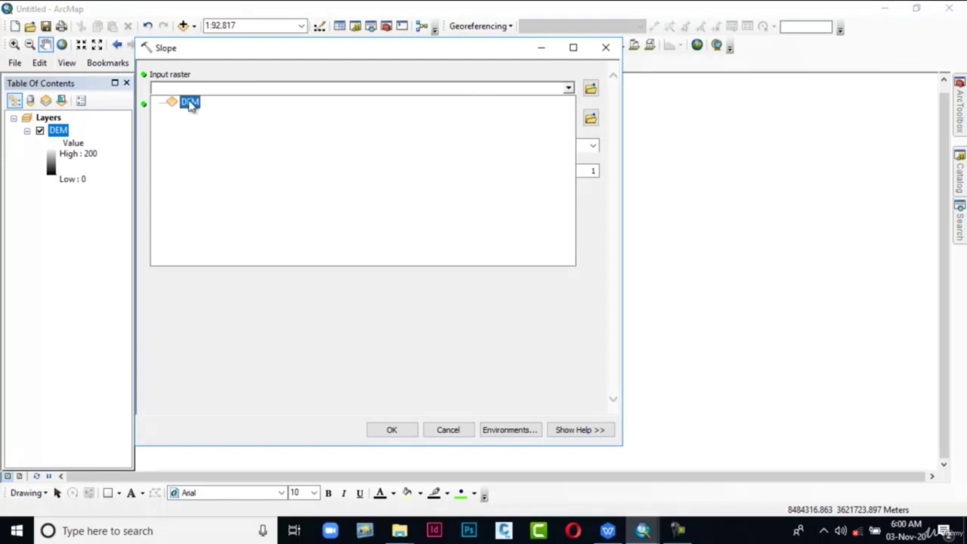
Set DEM as the Slope tool's input raster and save the output raster as Slope in the Slope and Hillshade folder.
left_click(190, 102)
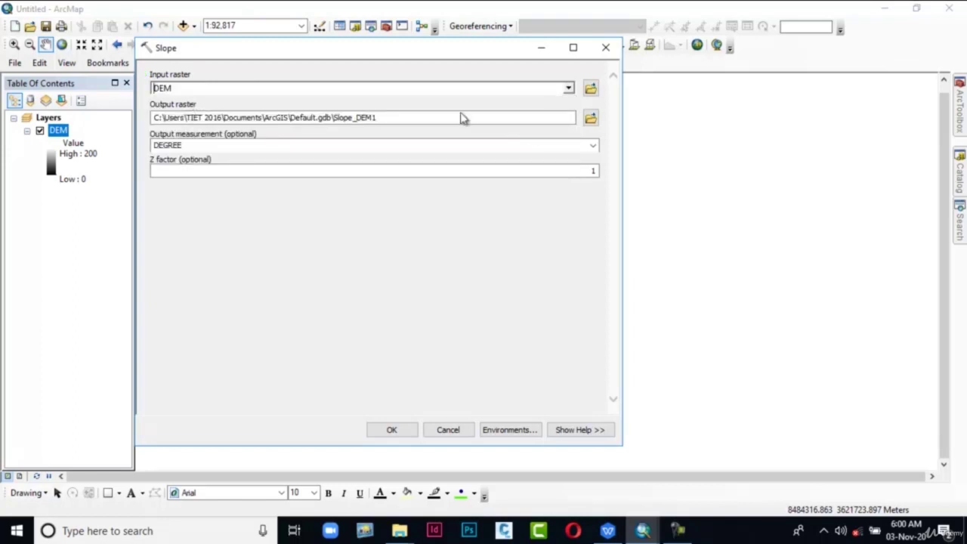
left_click(591, 120)
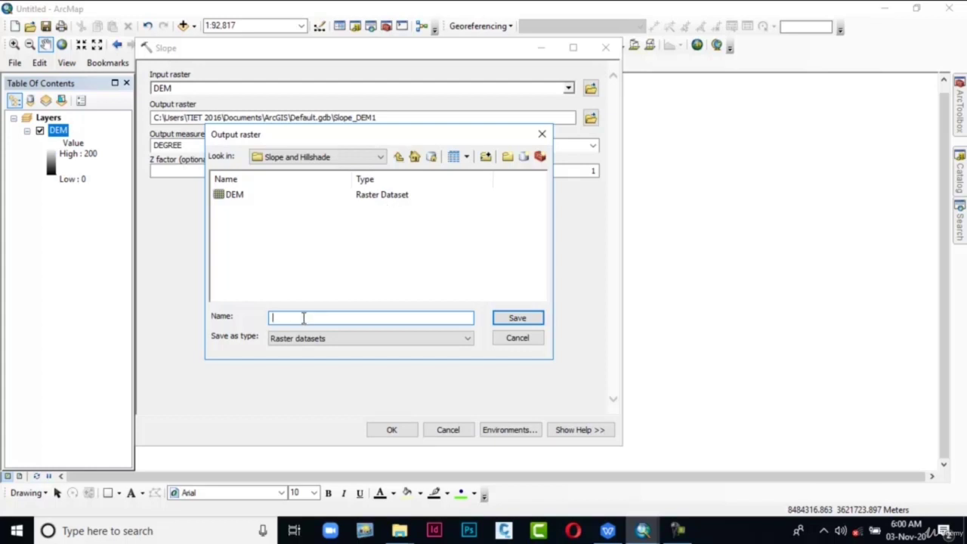
type("Slope")
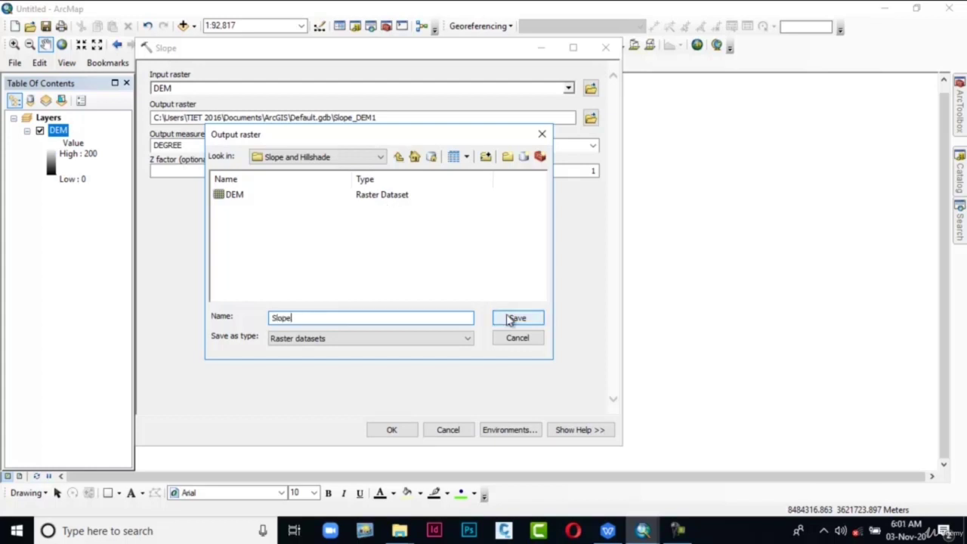
left_click(513, 318)
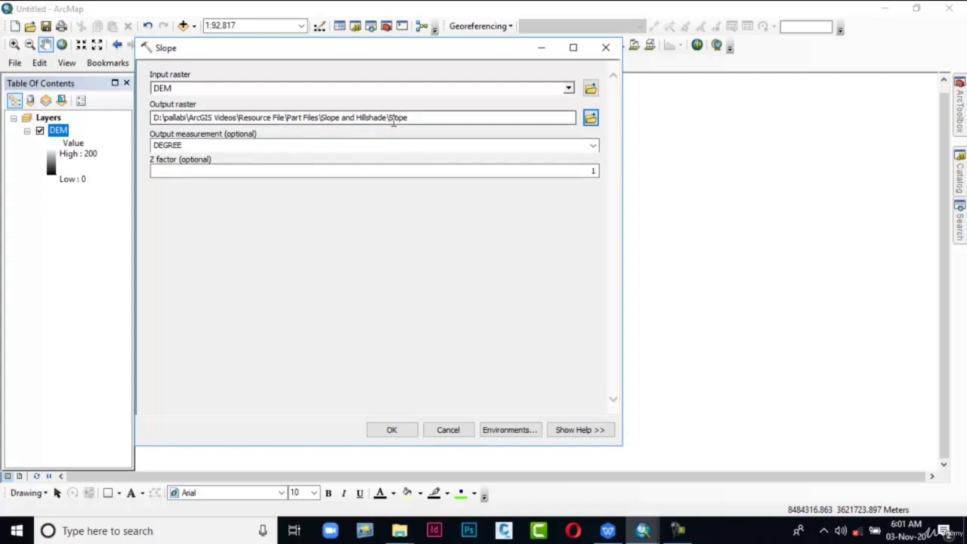
Run the Slope tool with DEGREE as the output measurement, and turn off the DEM layer.
left_click(594, 147)
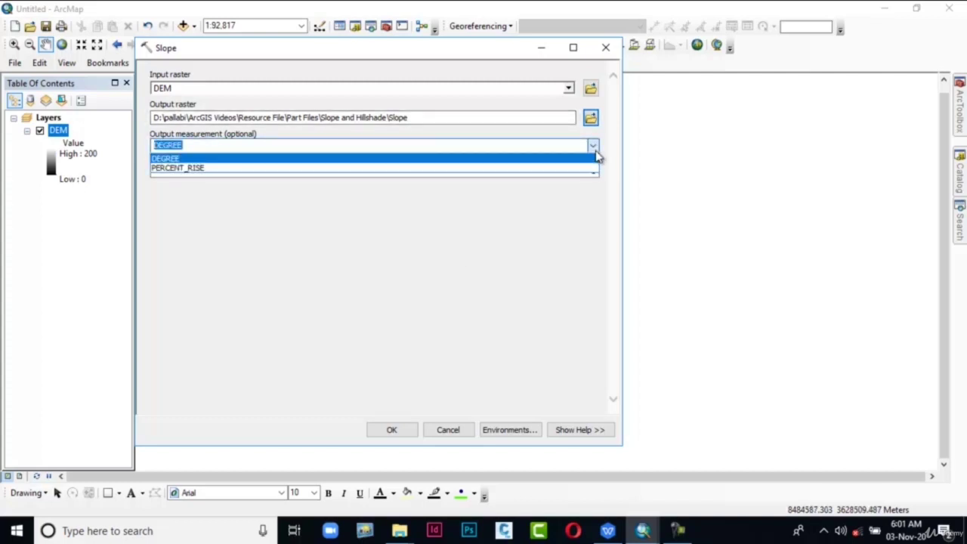
left_click(595, 156)
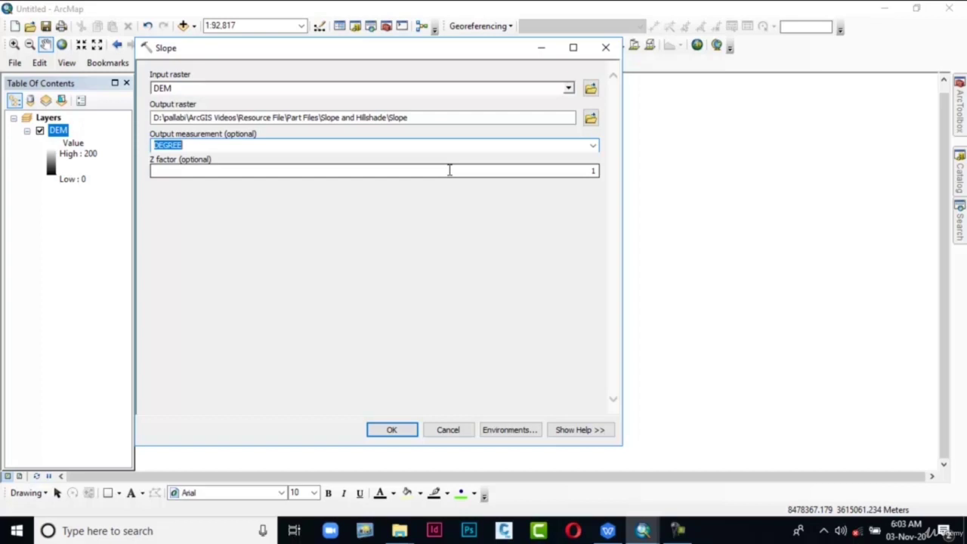
left_click(392, 430)
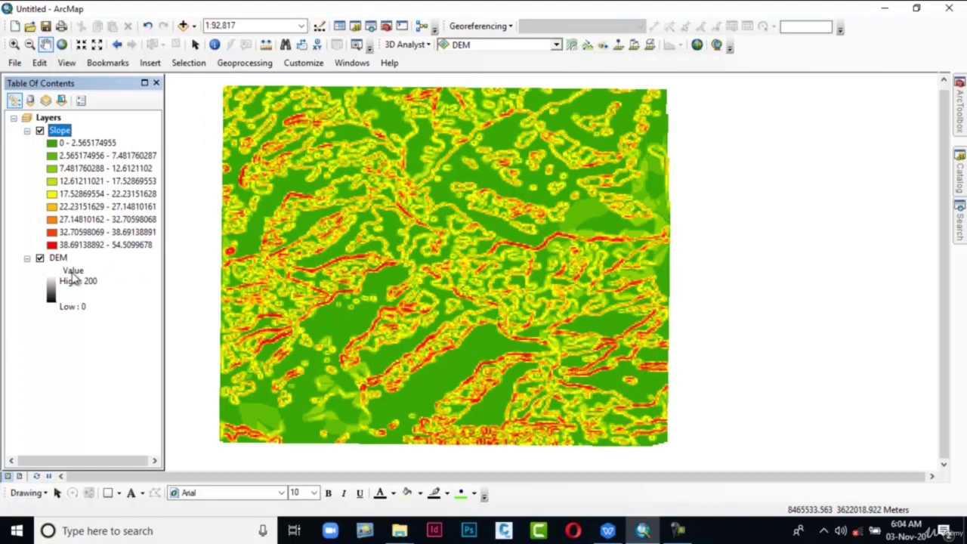
left_click(40, 258)
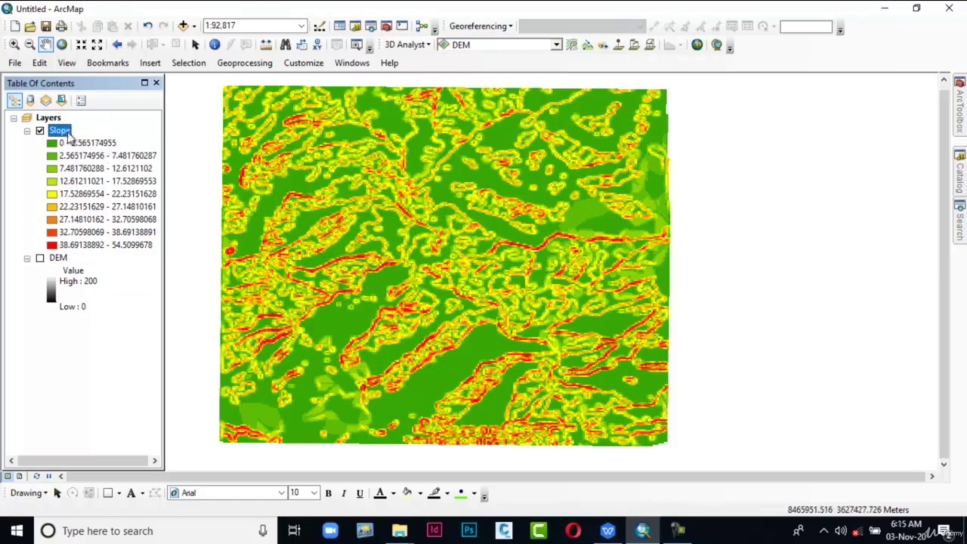
Open the symbology settings of the Slope layer.
right_click(69, 135)
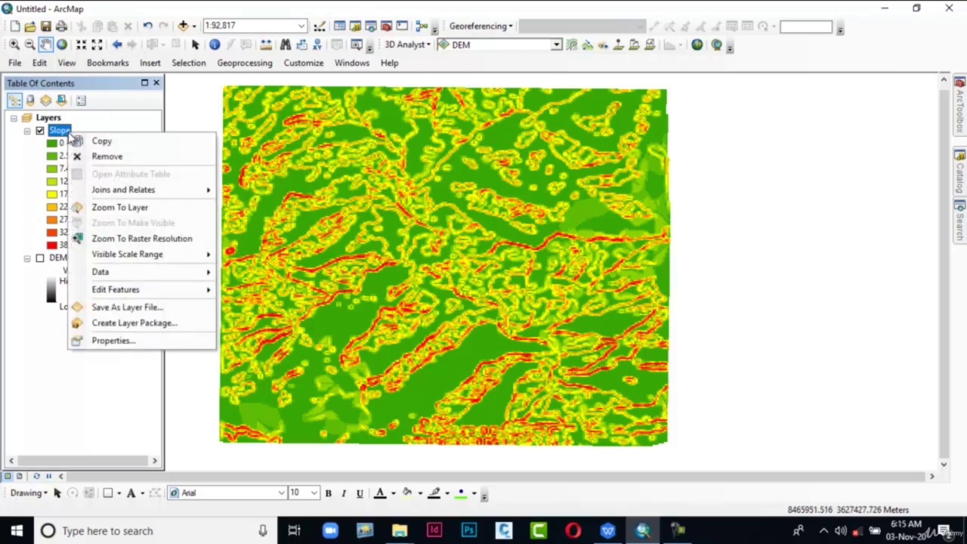
left_click(72, 341)
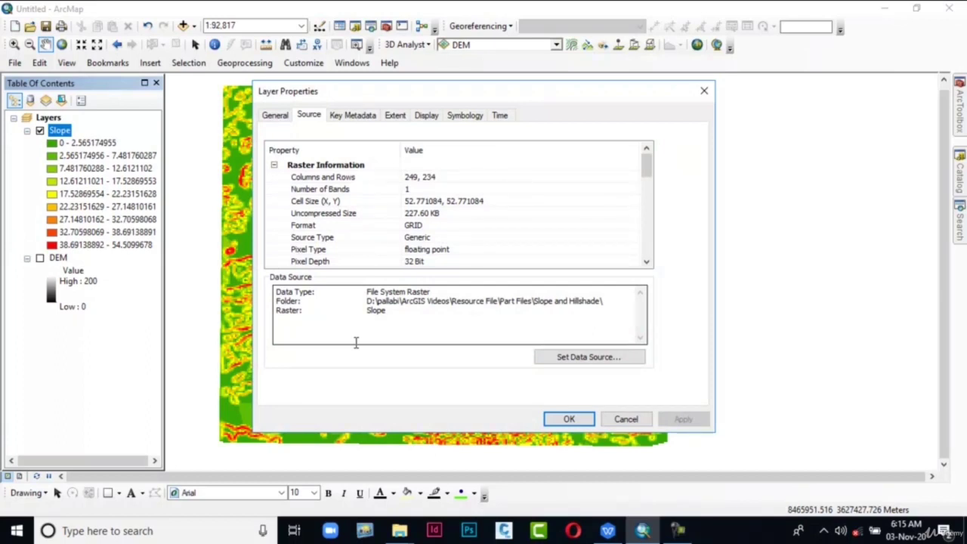
left_click(460, 118)
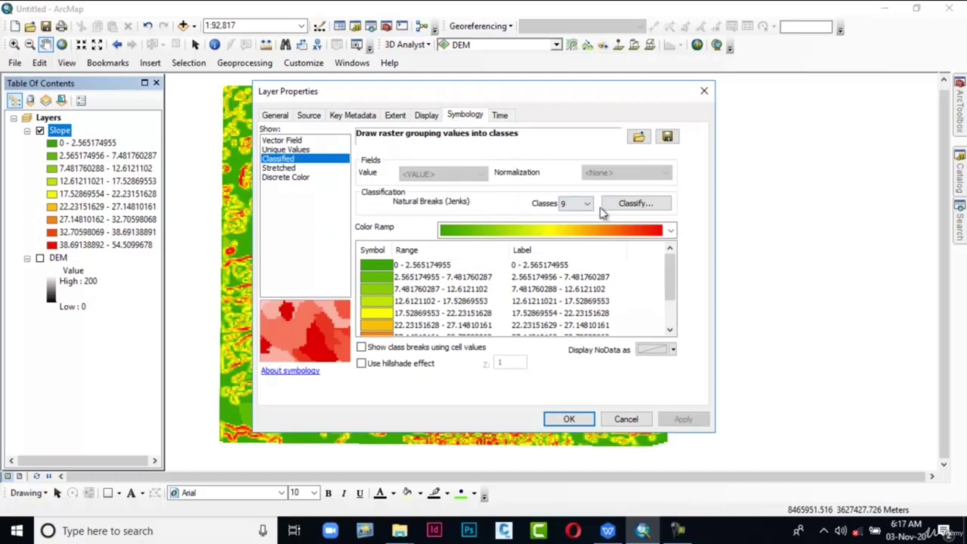
Set the classification method of the Slope layer to Manual.
left_click(633, 205)
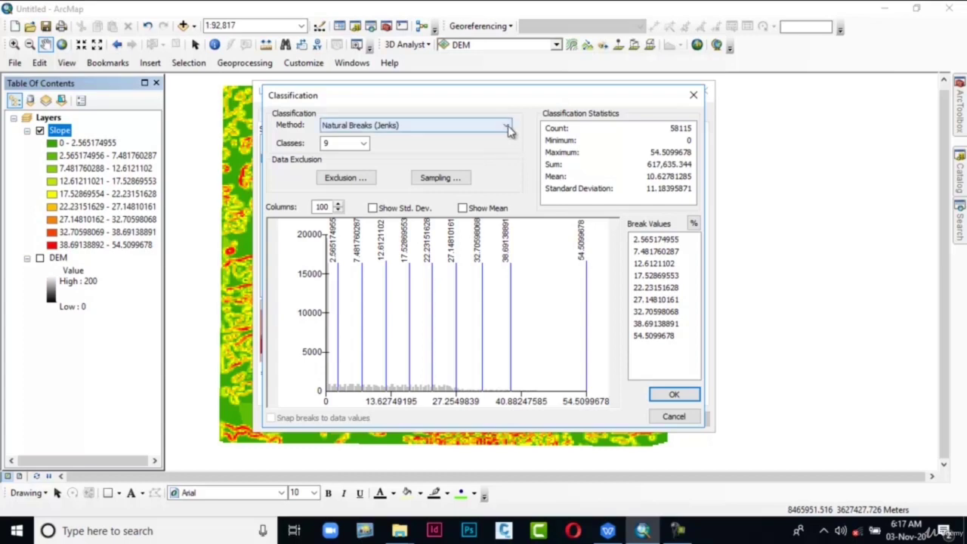
left_click(507, 126)
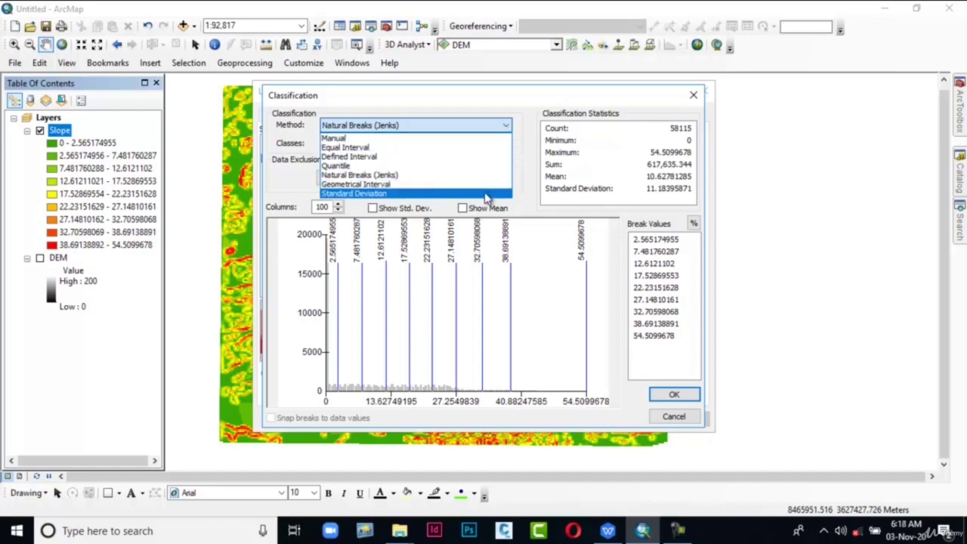
left_click(436, 138)
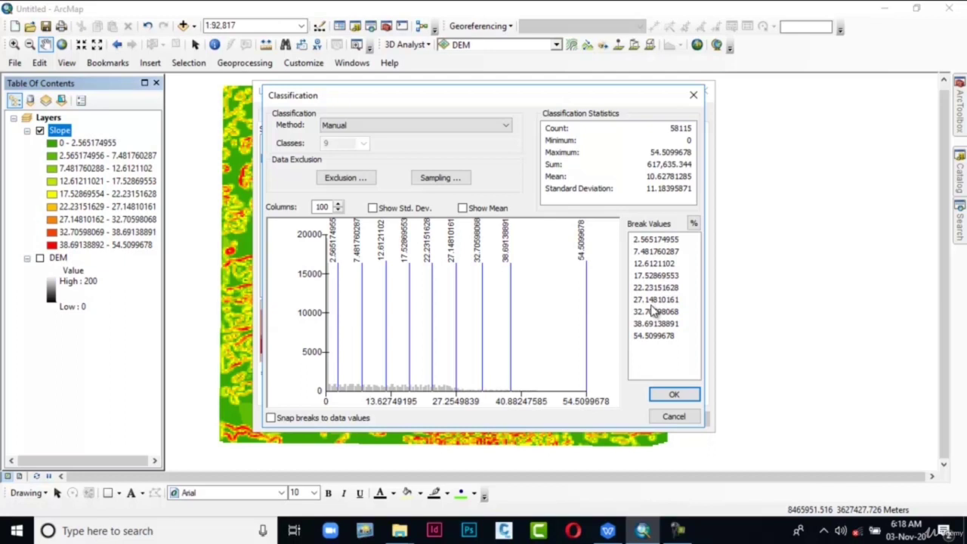
left_click(507, 124)
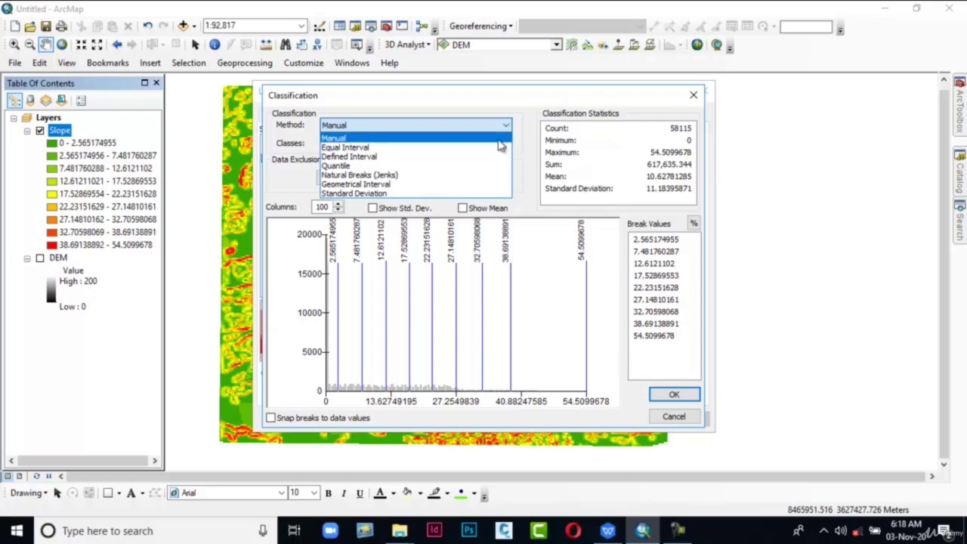
left_click(499, 140)
left_click(673, 394)
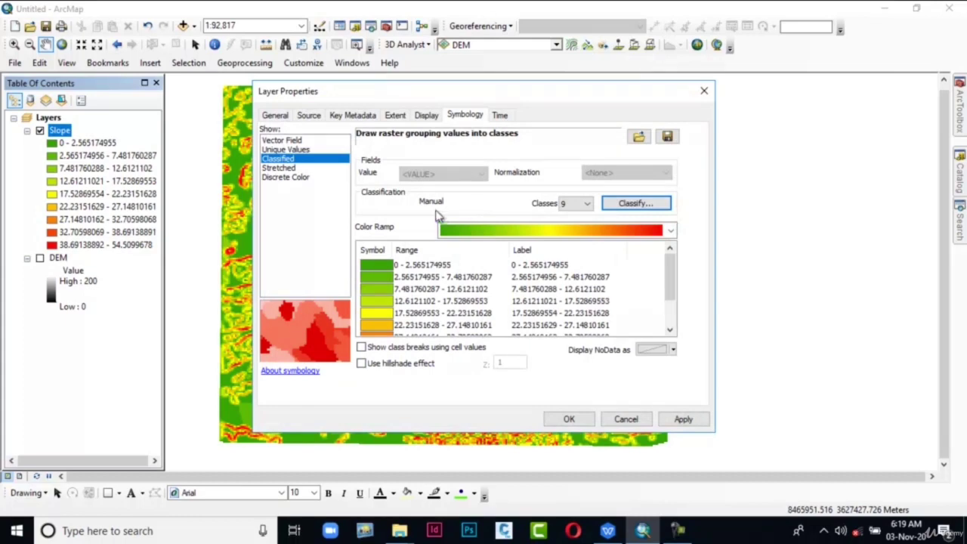
Set the number of classes for the Slope layer to 5.
left_click(573, 208)
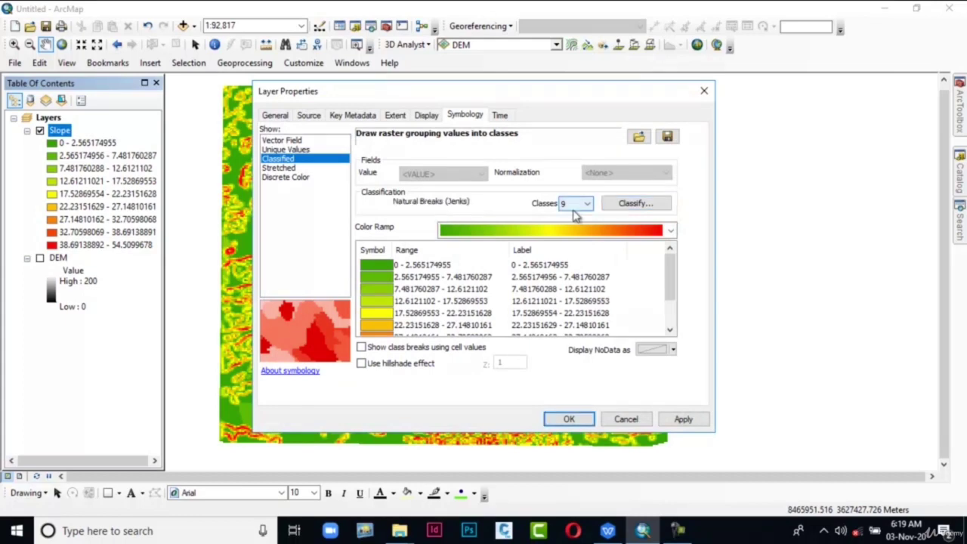
left_click(587, 205)
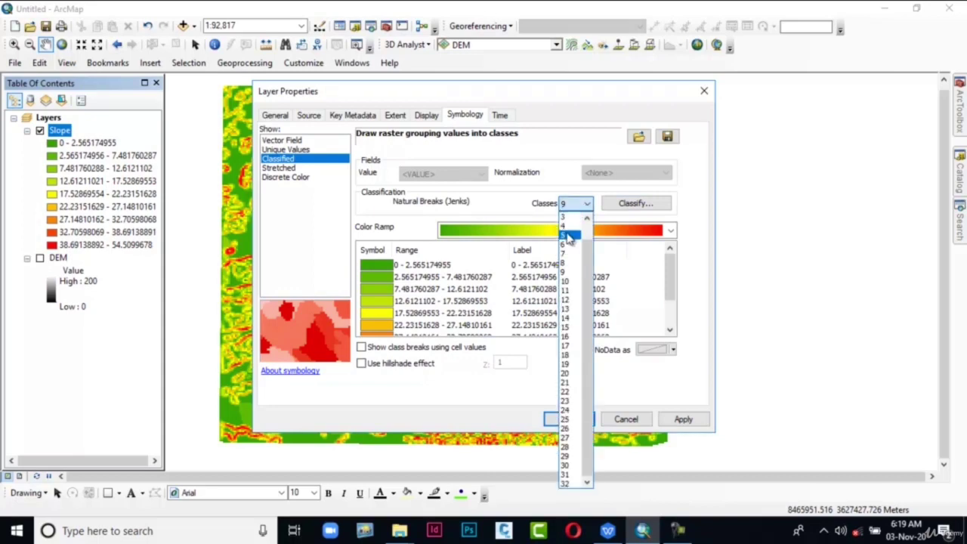
left_click(568, 236)
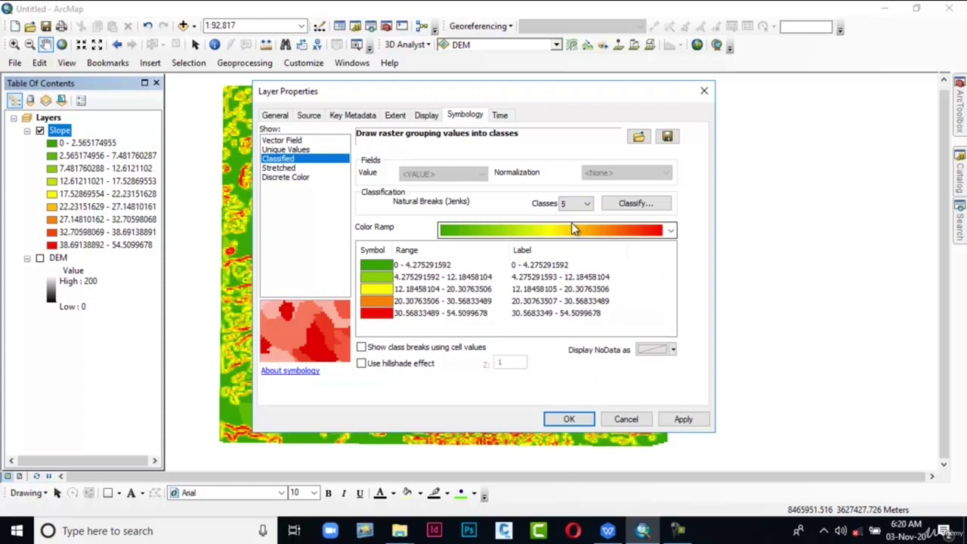
Apply the multicolour ramp running from pale cyan through green, orange and brown to white to the Slope classes.
left_click(670, 233)
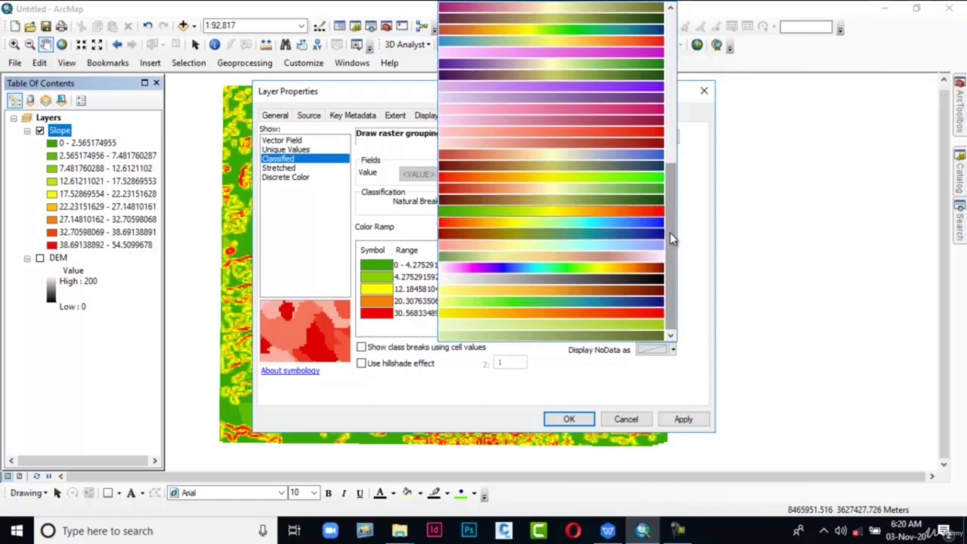
left_click_drag(671, 238, 690, 130)
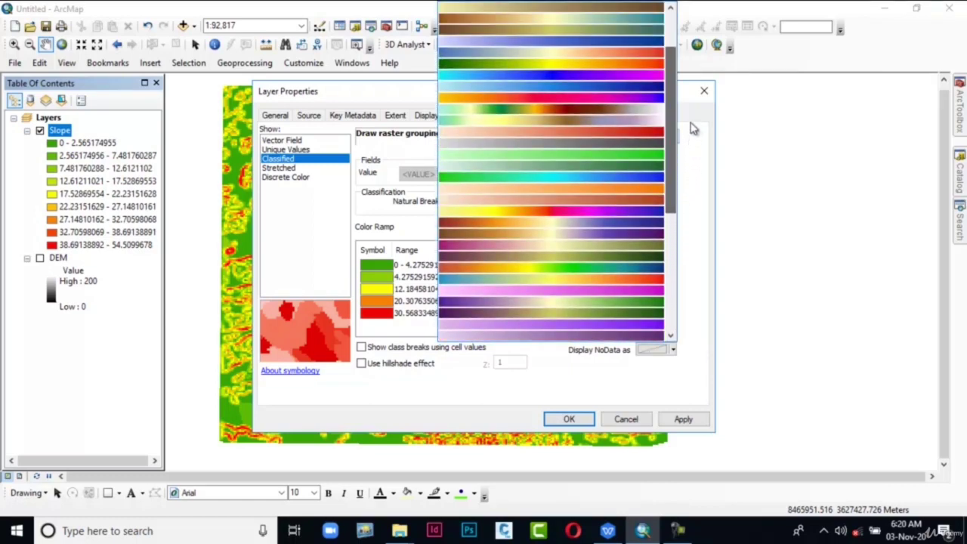
left_click(597, 112)
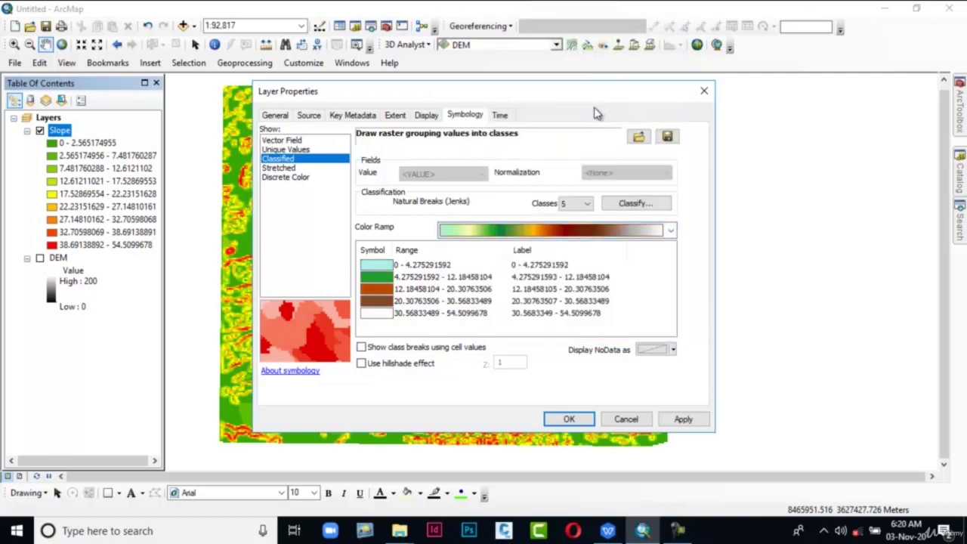
left_click(681, 420)
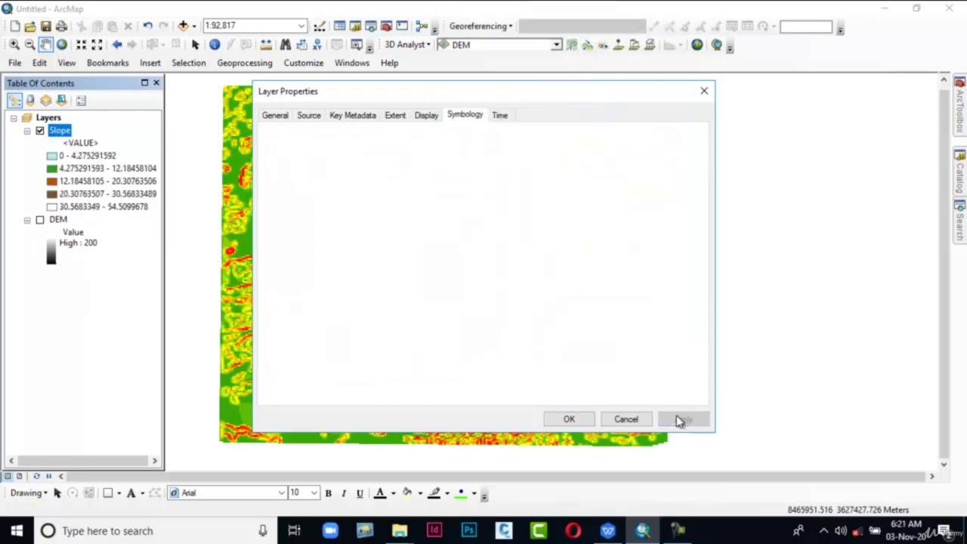
mouse_move(355, 88)
left_mouse_down()
mouse_move(697, 158)
mouse_move(718, 135)
mouse_move(477, 47)
mouse_move(445, 89)
mouse_move(352, 103)
left_mouse_up()
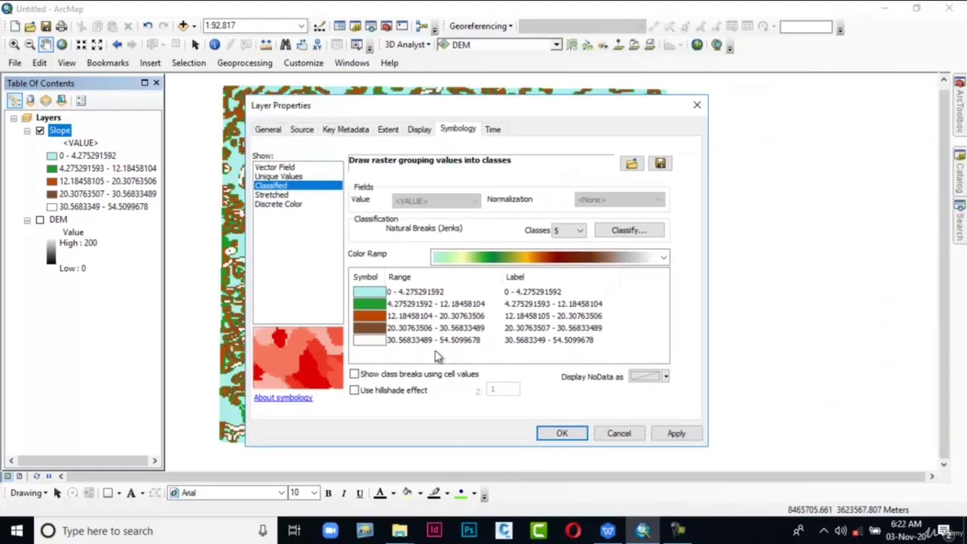
Enable class breaks using cell values and the hillshade effect for the Slope layer, and accept its layer properties.
left_click(354, 375)
left_click(355, 391)
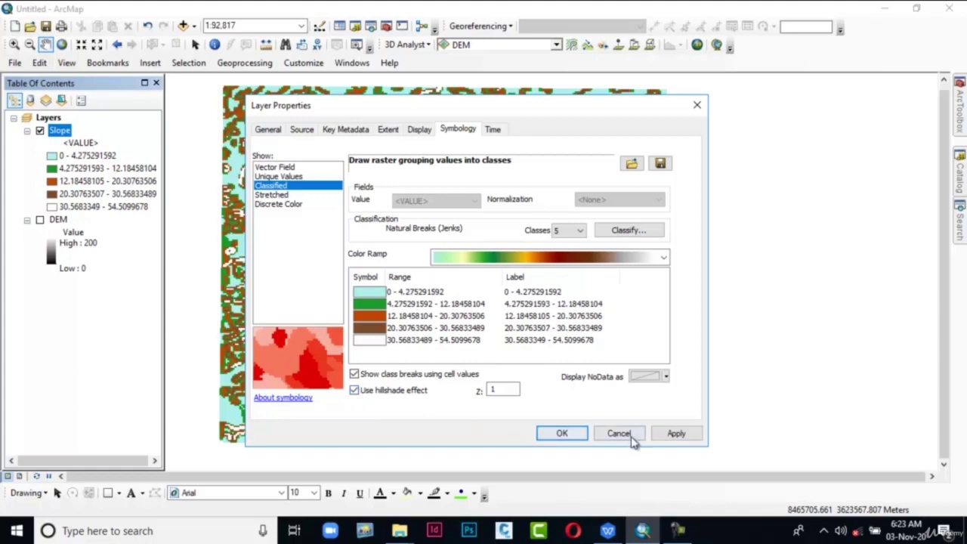
left_click(675, 434)
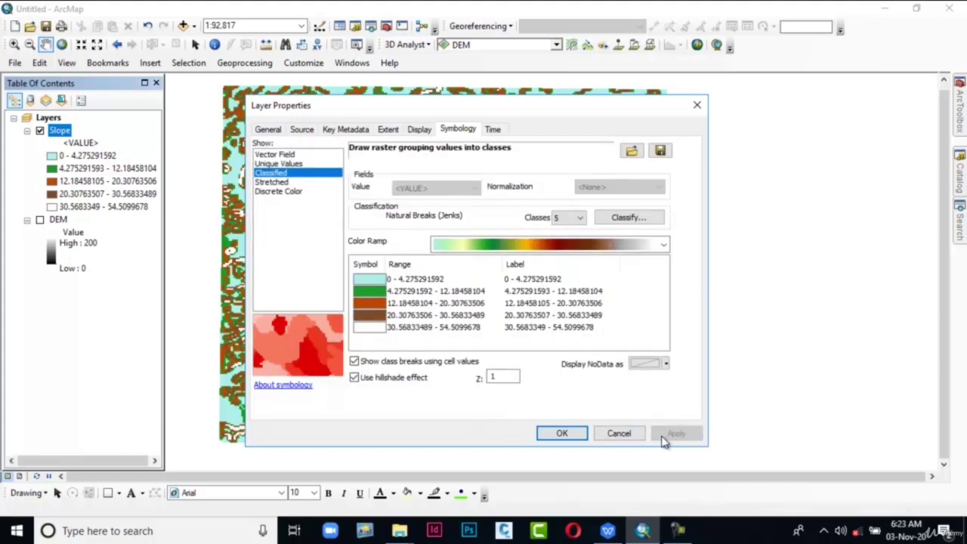
left_click(561, 433)
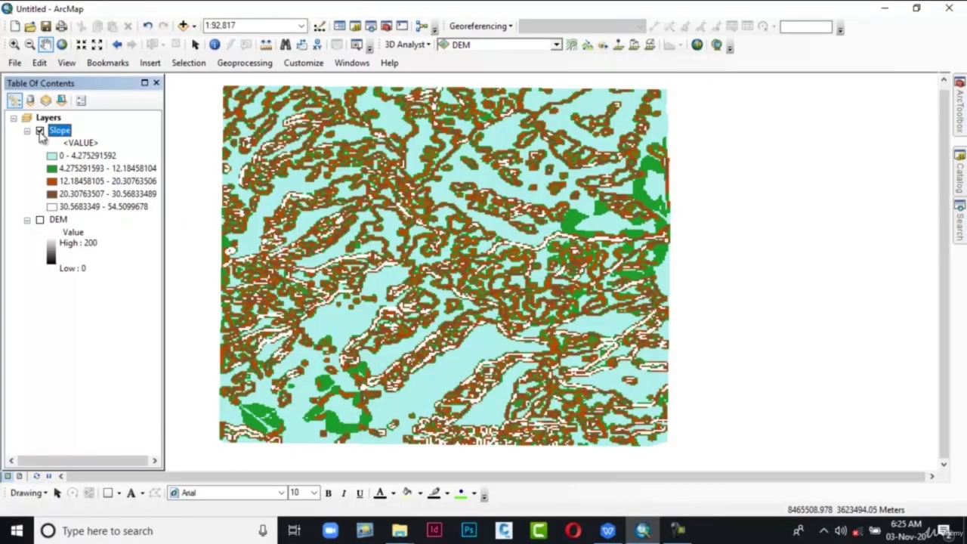
Turn off the Slope layer and turn on the DEM layer.
left_click(41, 134)
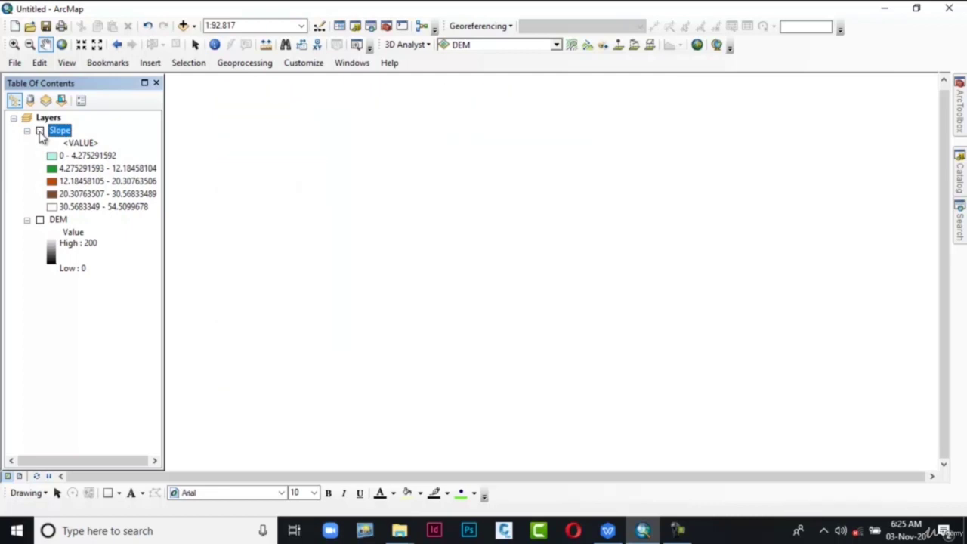
left_click(40, 221)
left_click(40, 221)
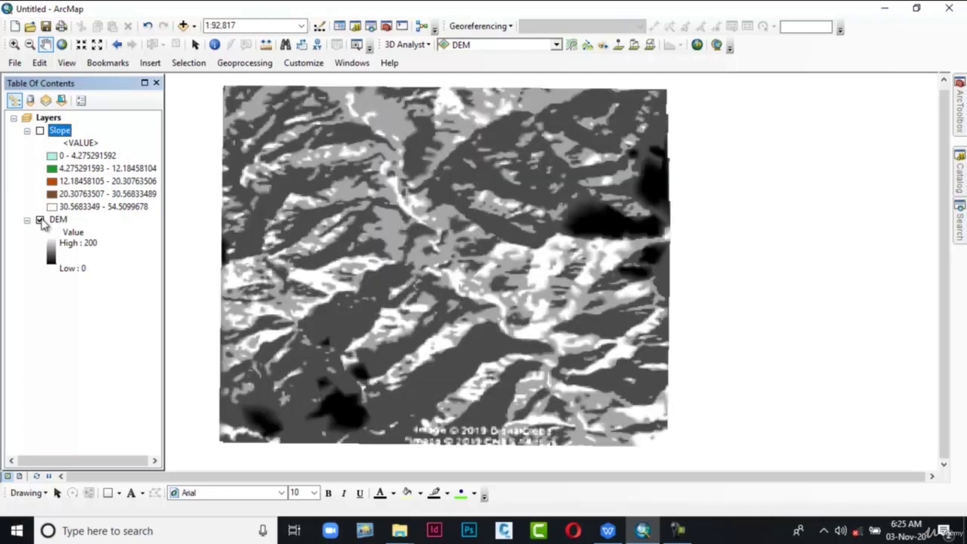
left_click_drag(491, 244, 500, 243)
Open the Hillshade tool from the 3D Analyst raster surface tools and choose DEM as the input raster.
mouse_move(964, 125)
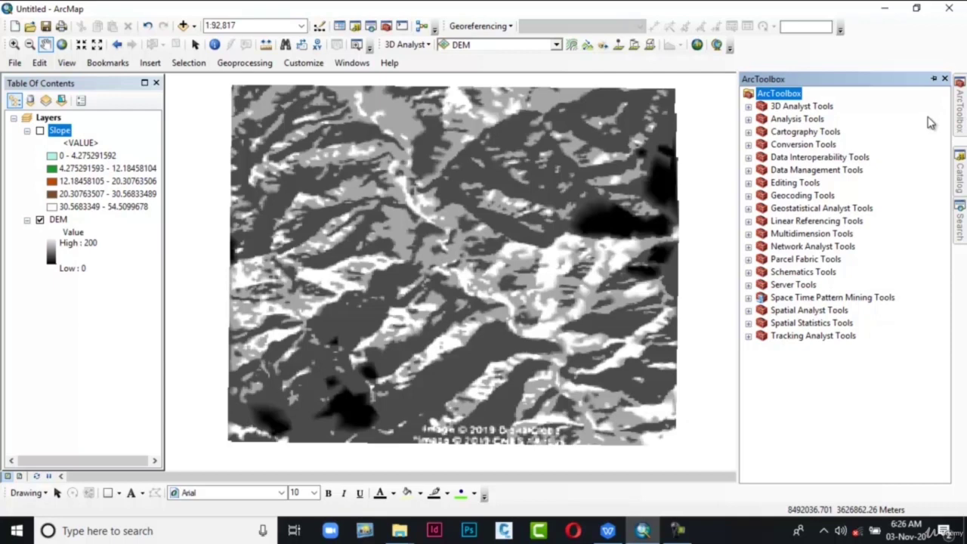
left_click(748, 107)
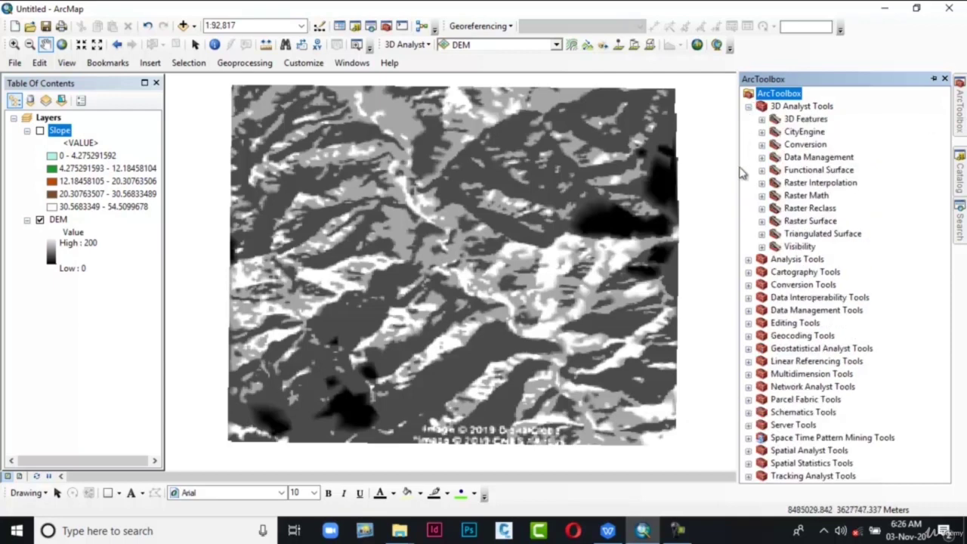
left_click(761, 221)
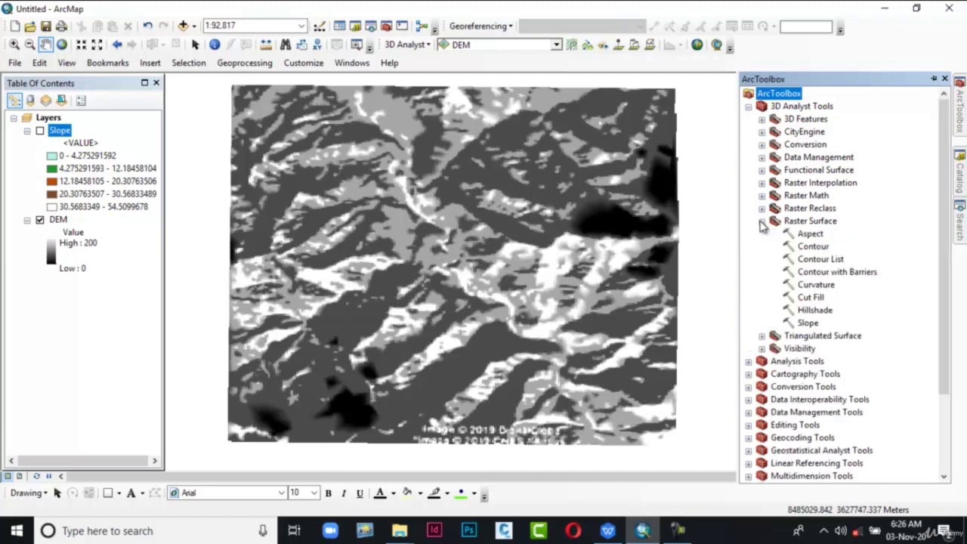
double_click(809, 310)
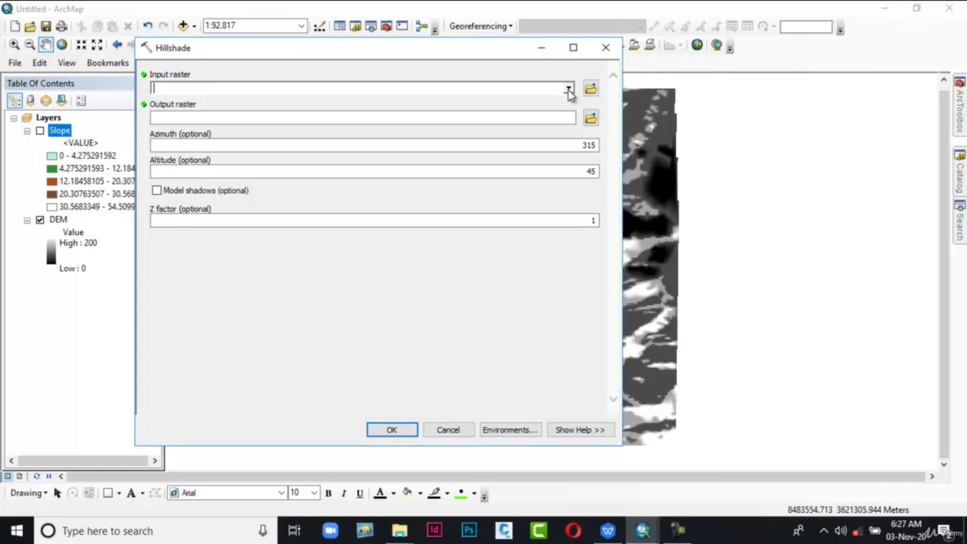
left_click(568, 89)
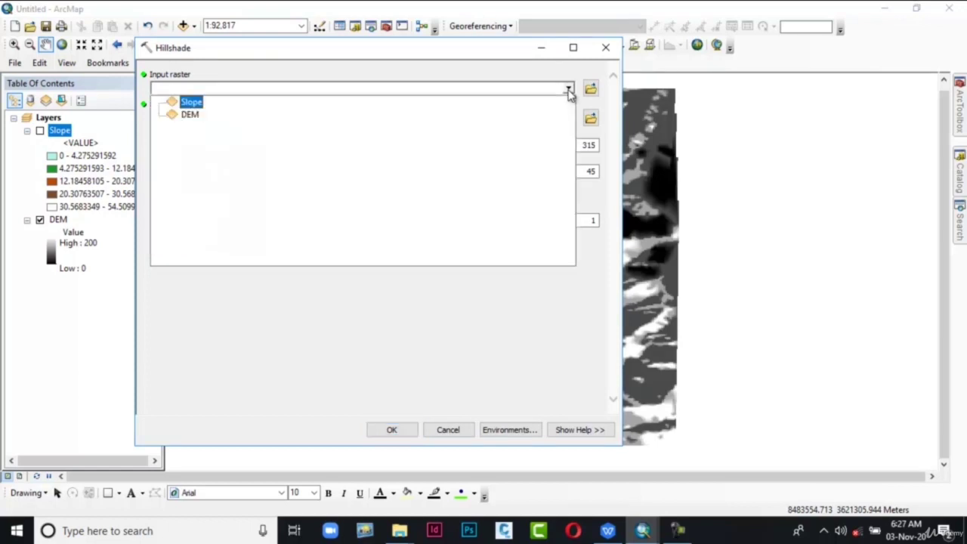
left_click(190, 115)
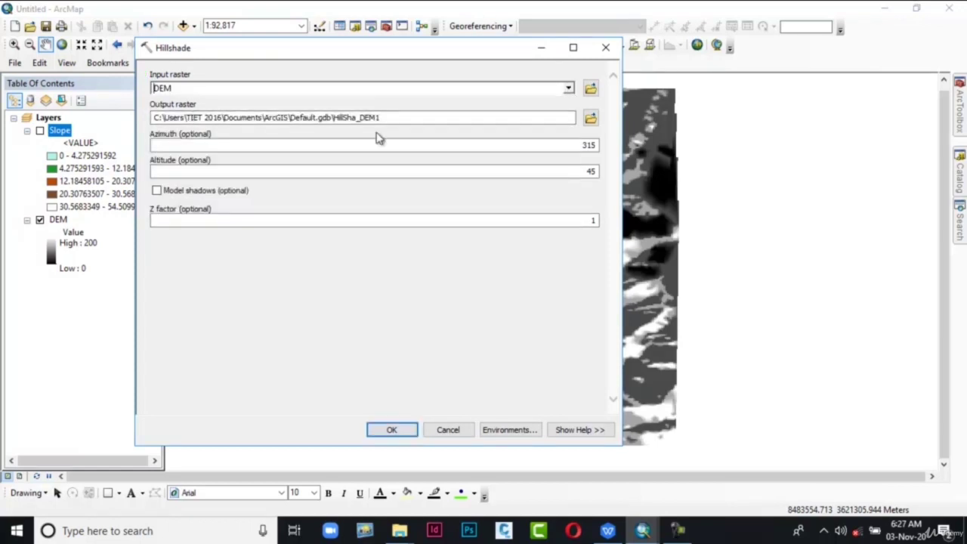
Set the hillshade output raster to Hillshades in the Slope and Hillshade folder.
left_click(590, 118)
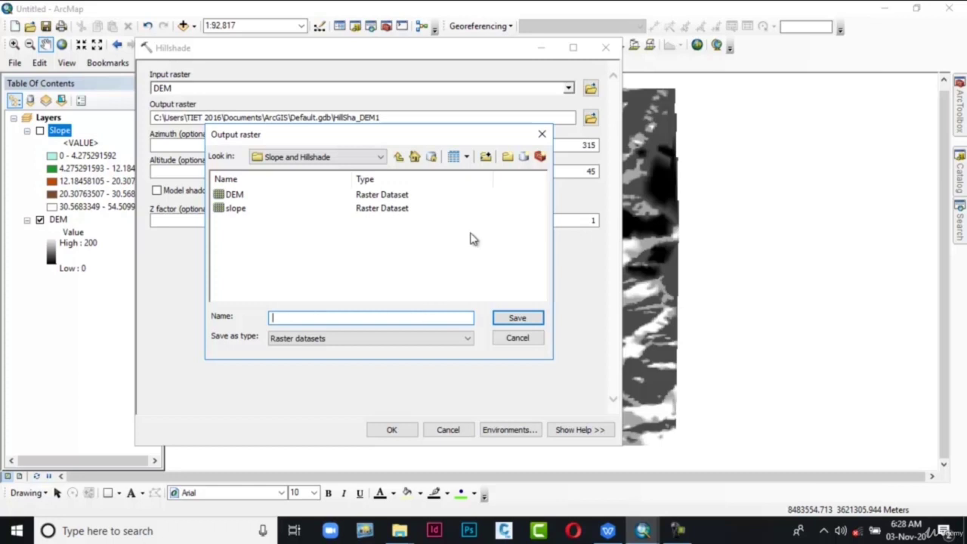
type("Hillshades")
left_click(518, 322)
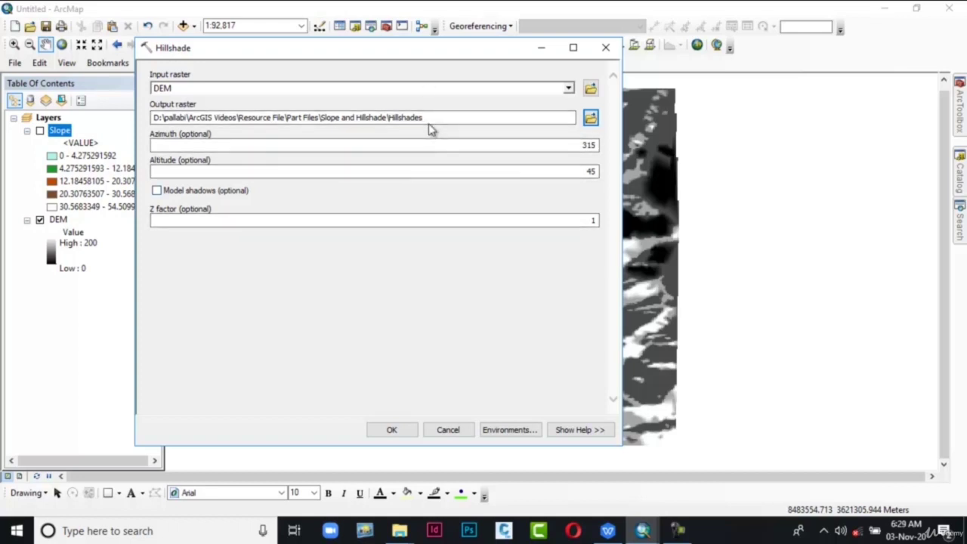
Set the hillshade Z factor to 5 and run the tool.
left_click(580, 144)
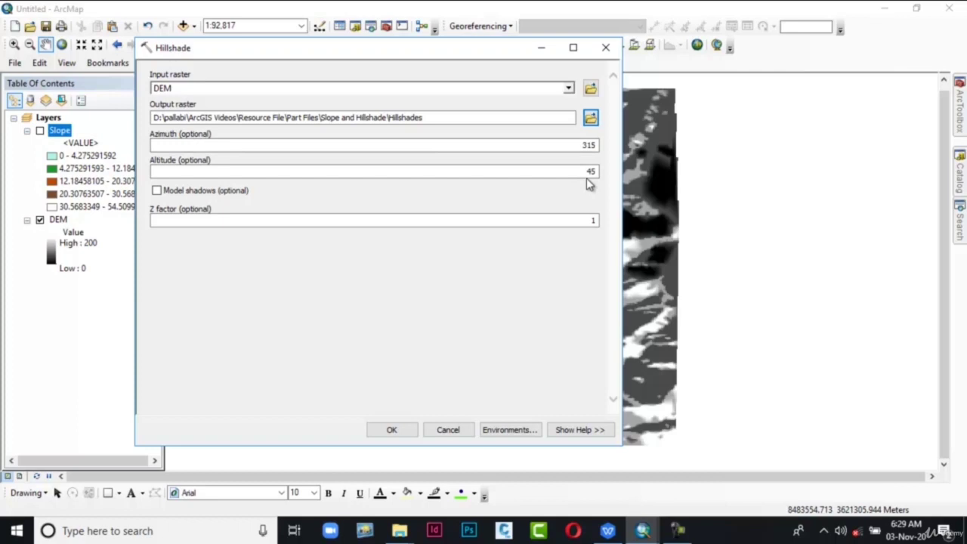
double_click(592, 219)
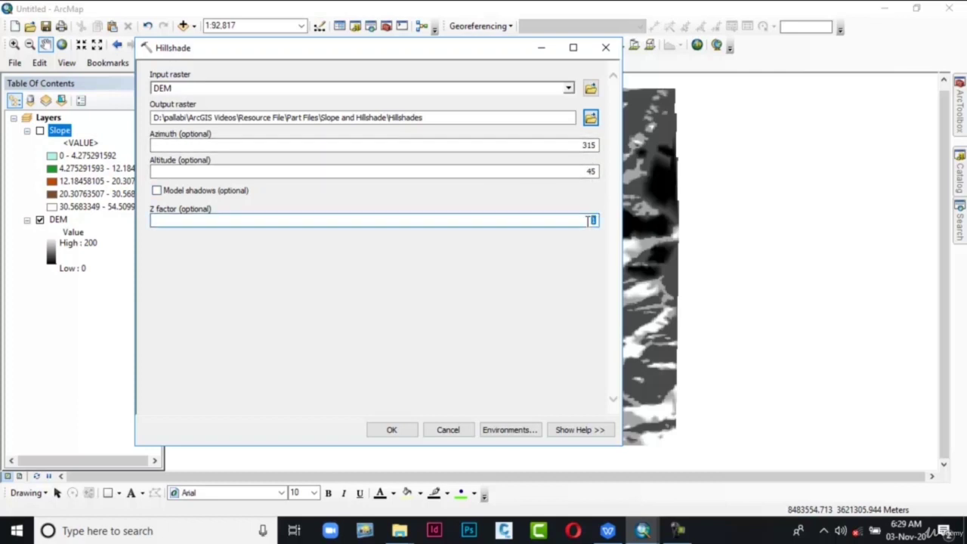
type("5")
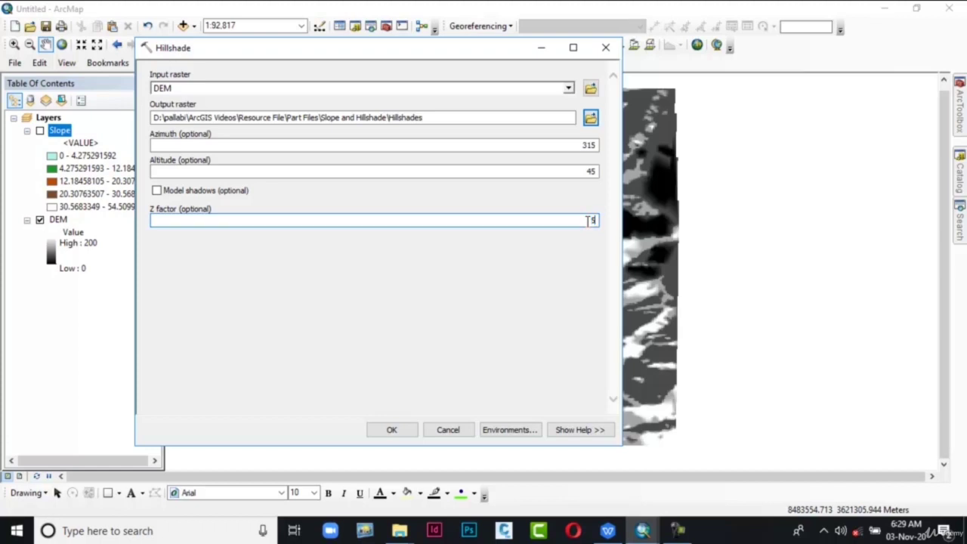
left_click(398, 428)
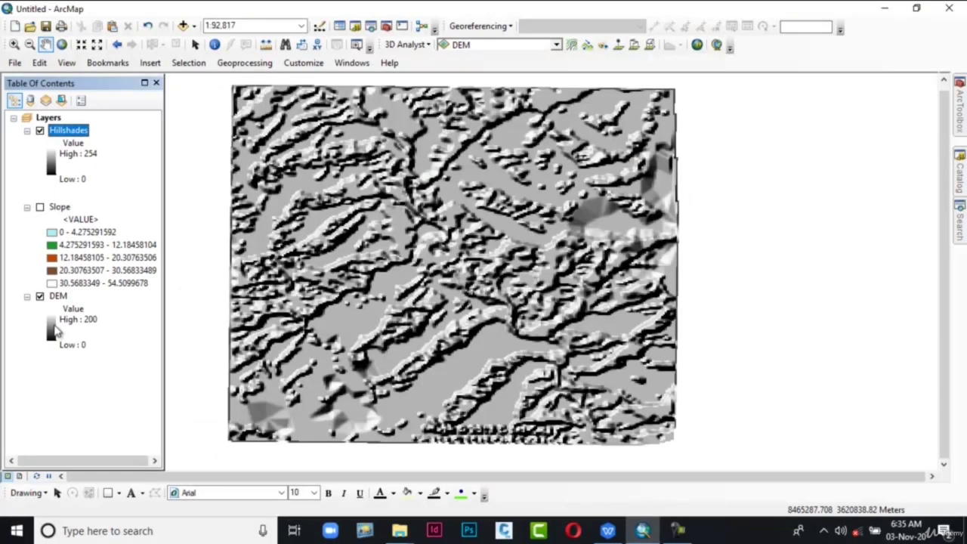
Turn off the DEM layer, and turn on the Slope layer and move it above Hillshades.
left_click(40, 296)
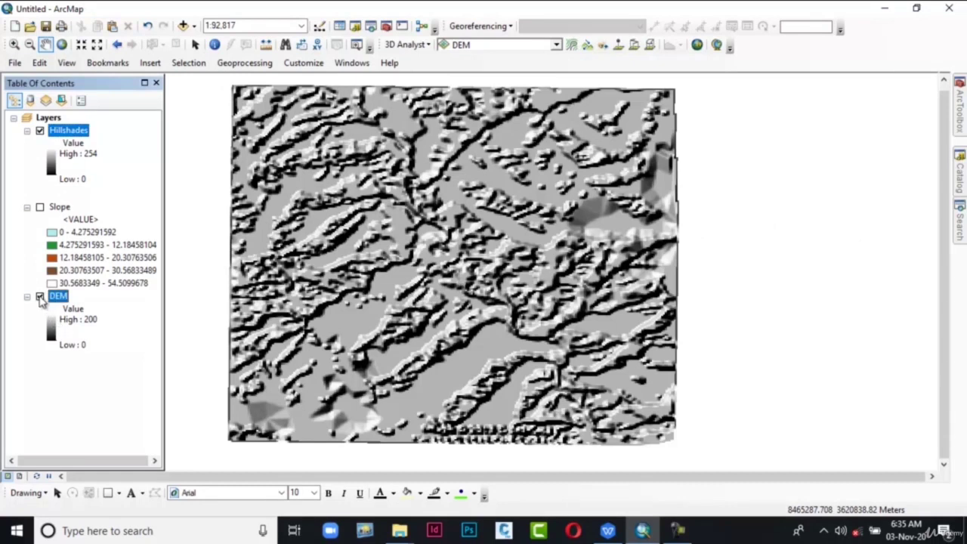
left_click(40, 207)
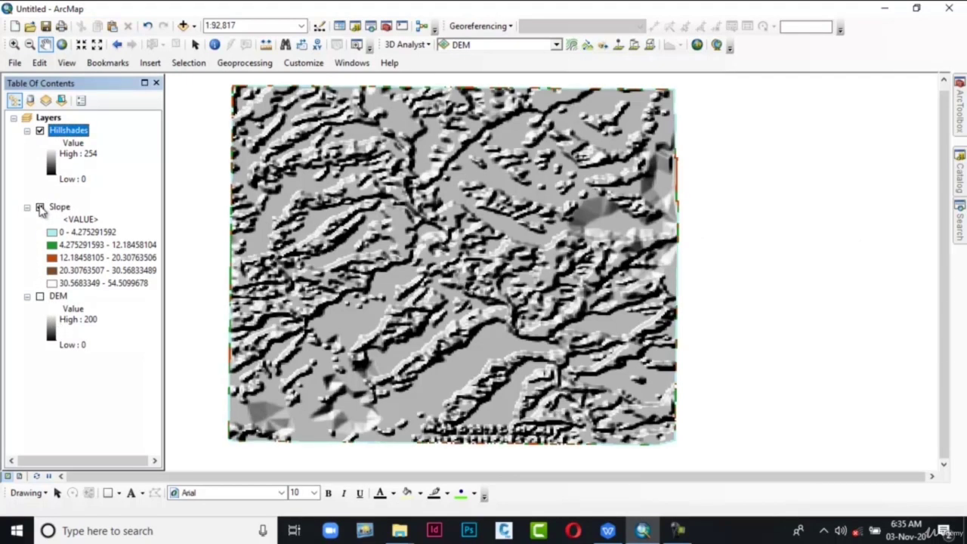
left_click(58, 208)
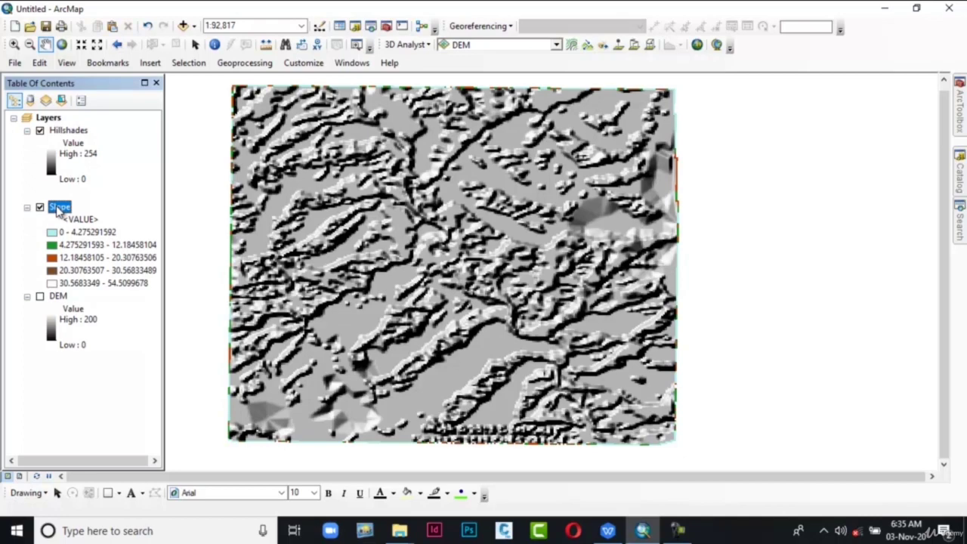
left_click_drag(58, 210, 63, 130)
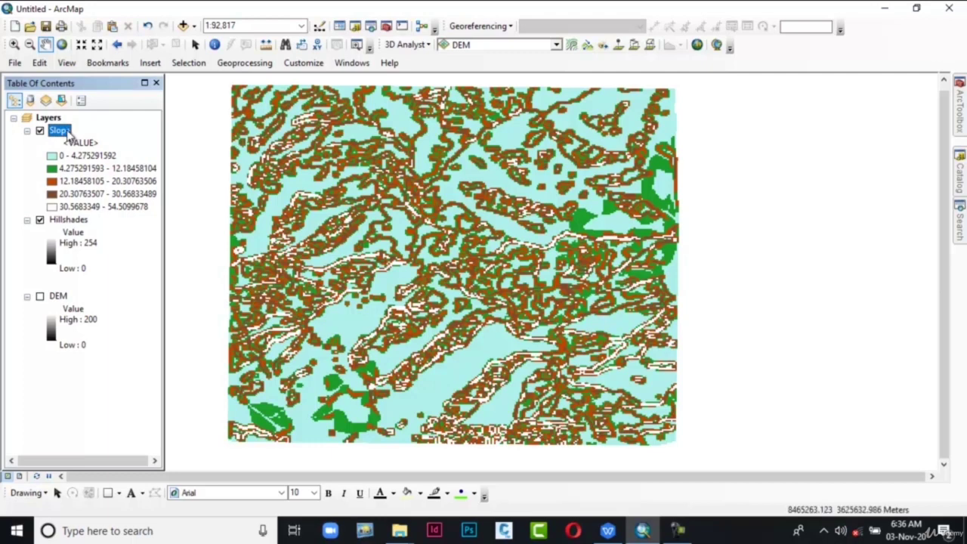
Set the Slope layer's transparency to 50% and toggle its visibility to compare it with the hillshade beneath.
right_click(69, 135)
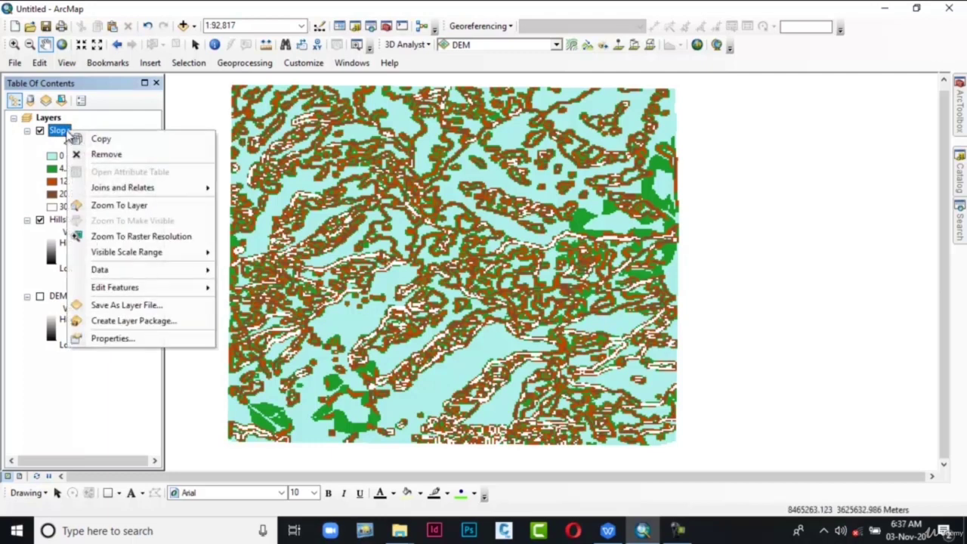
left_click(90, 342)
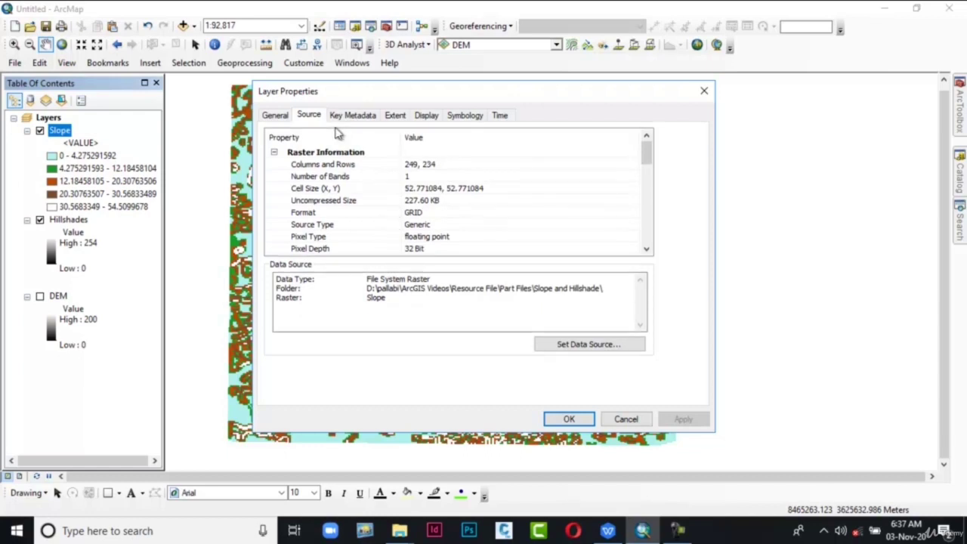
left_click(426, 121)
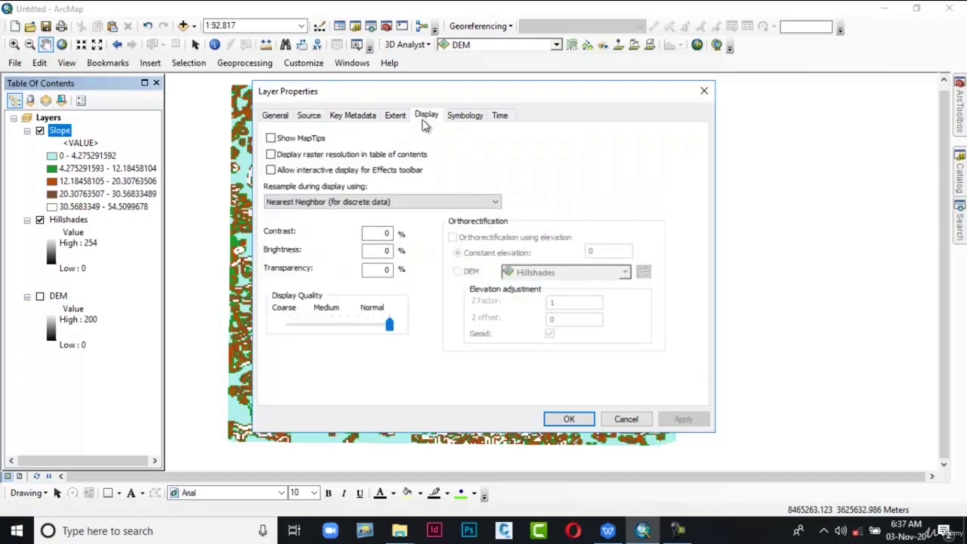
left_click(385, 271)
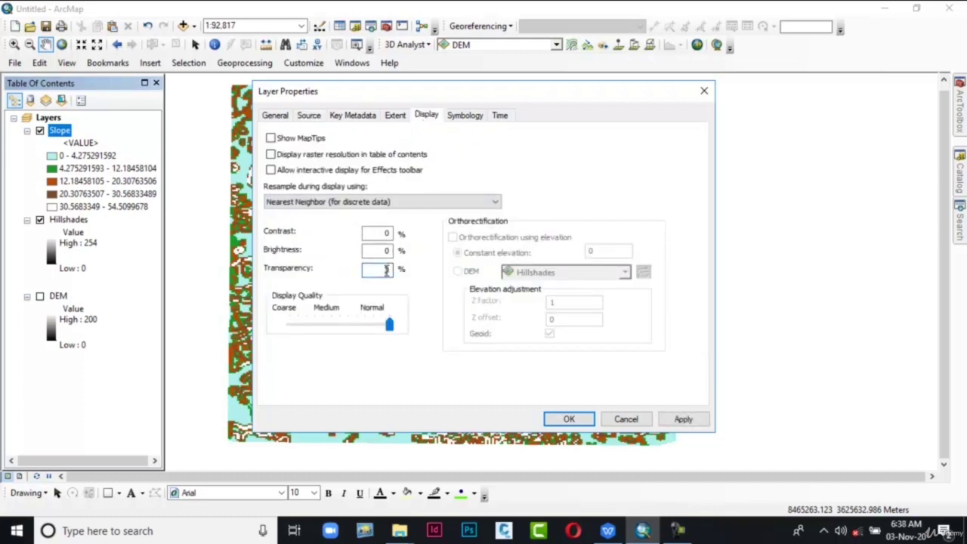
type("50")
left_click(685, 422)
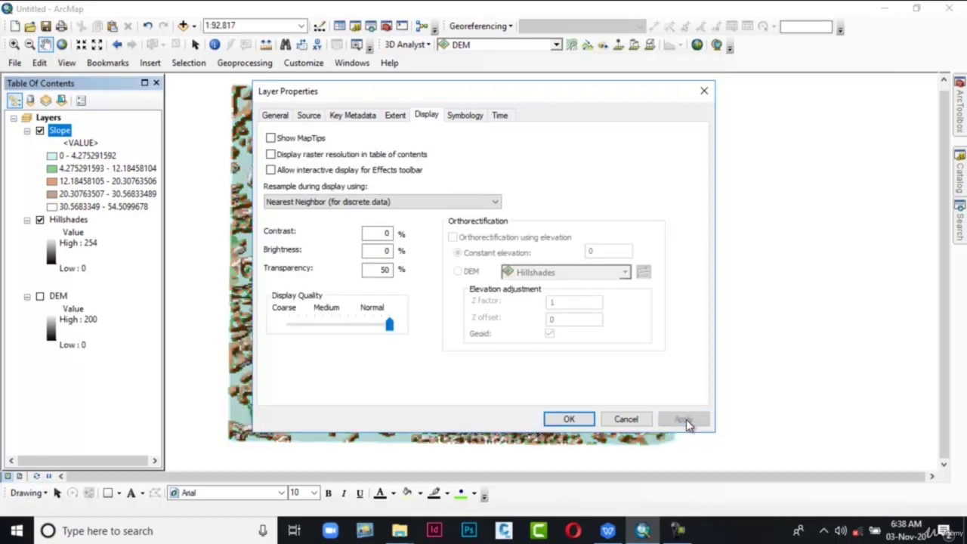
left_click_drag(358, 90, 442, 71)
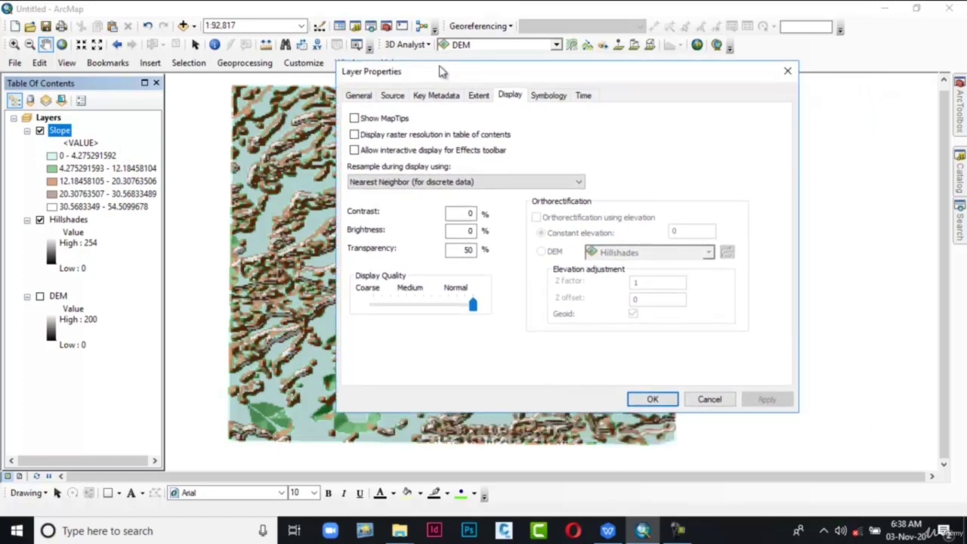
left_click(642, 400)
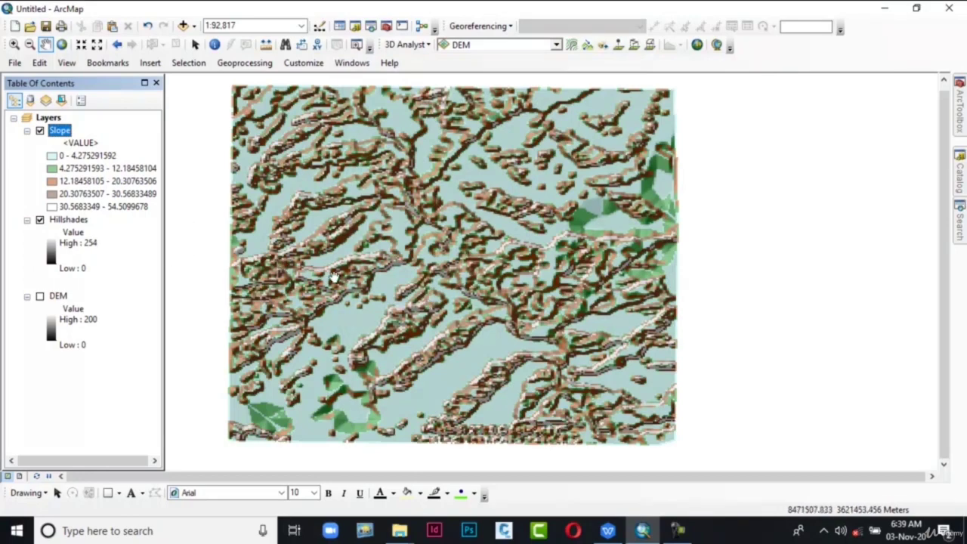
left_click(39, 131)
left_click(40, 133)
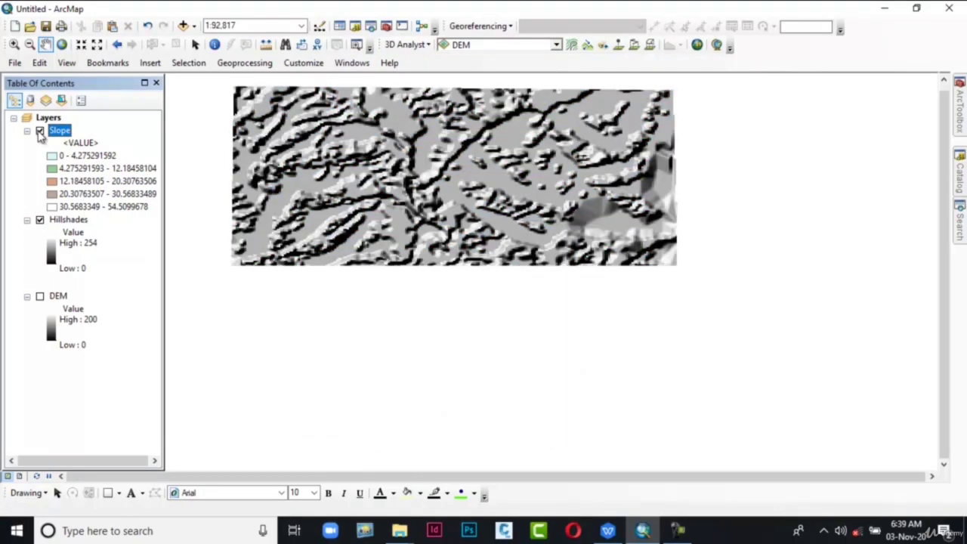